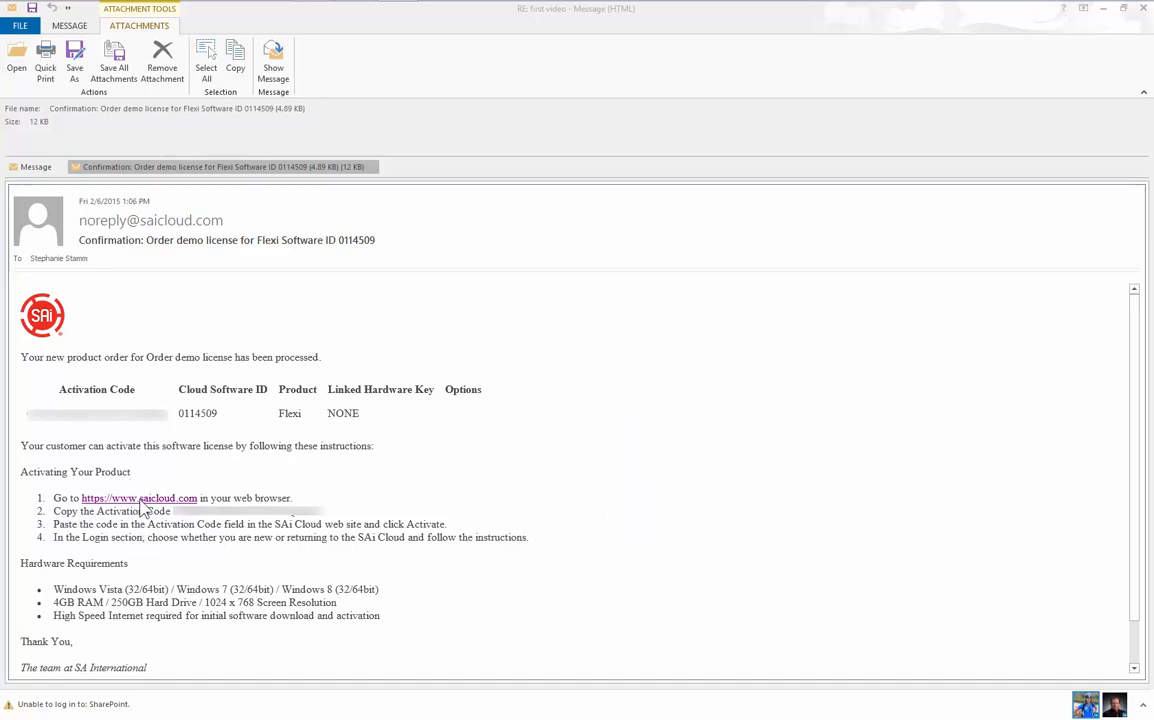
Open the saicloud.com link from the confirmation email and submit the activation code on the SAi Cloud site.
click(140, 499)
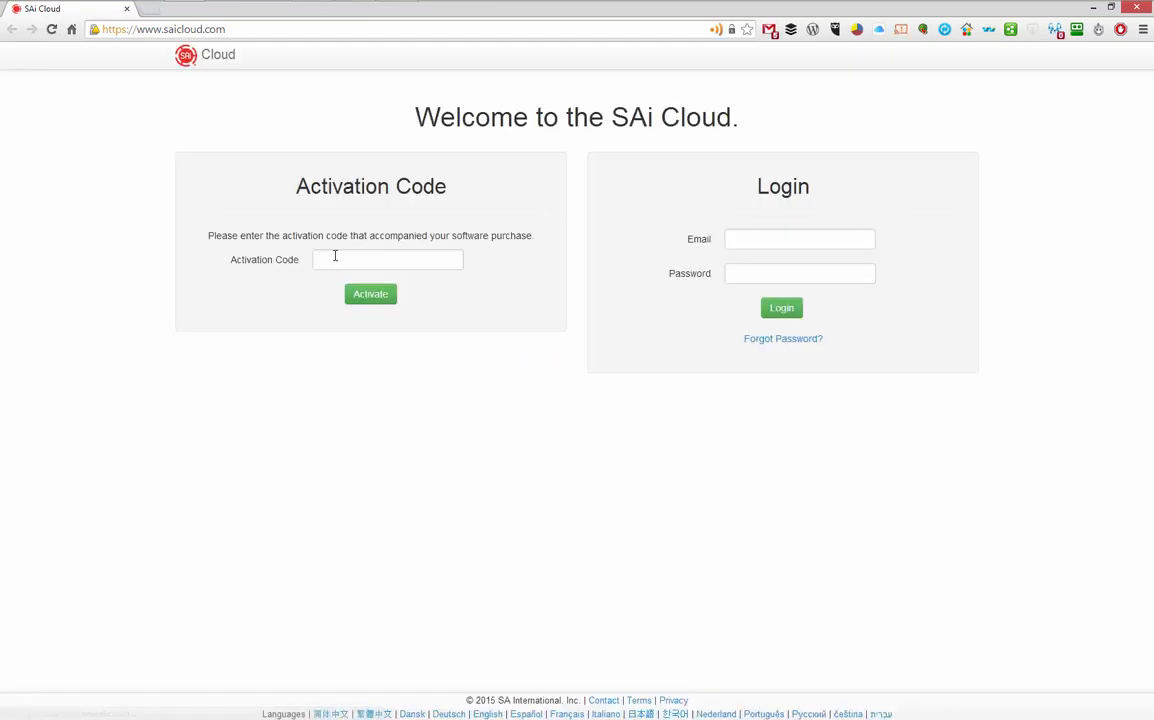
click(333, 258)
right_click(333, 258)
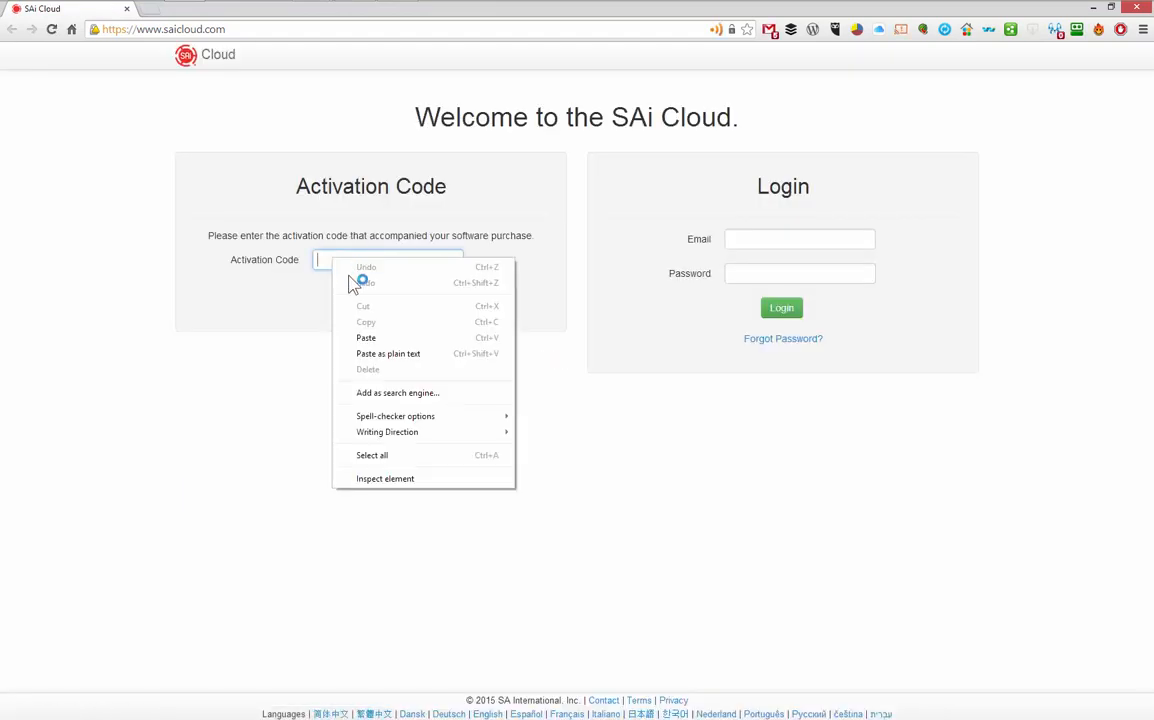
click(371, 338)
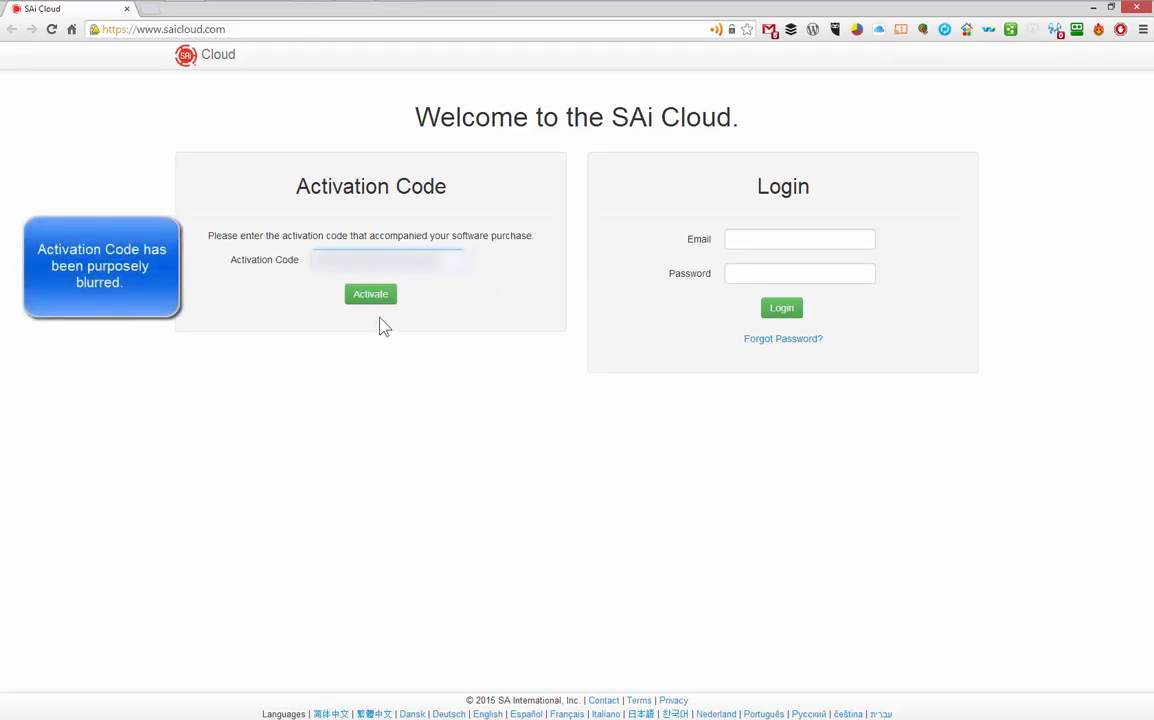
click(373, 295)
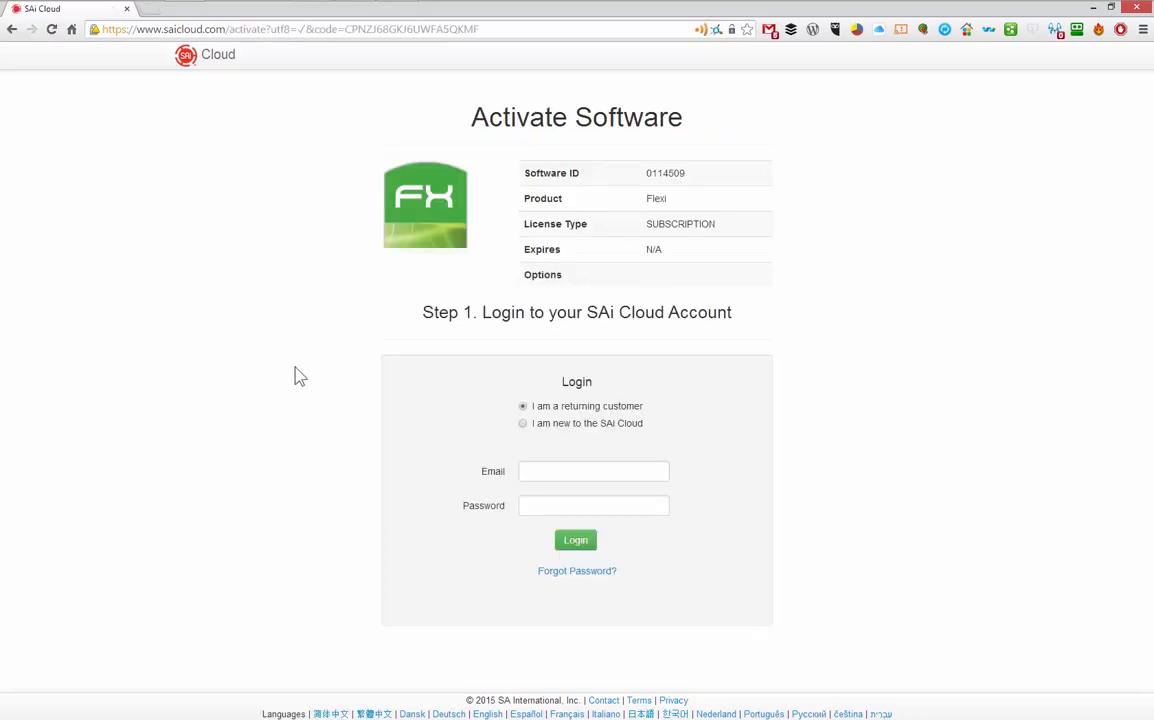
Log in as a returning customer with the account e-mail and password, and activate the Flexi license in the account.
click(562, 506)
double_click(531, 504)
text(********)
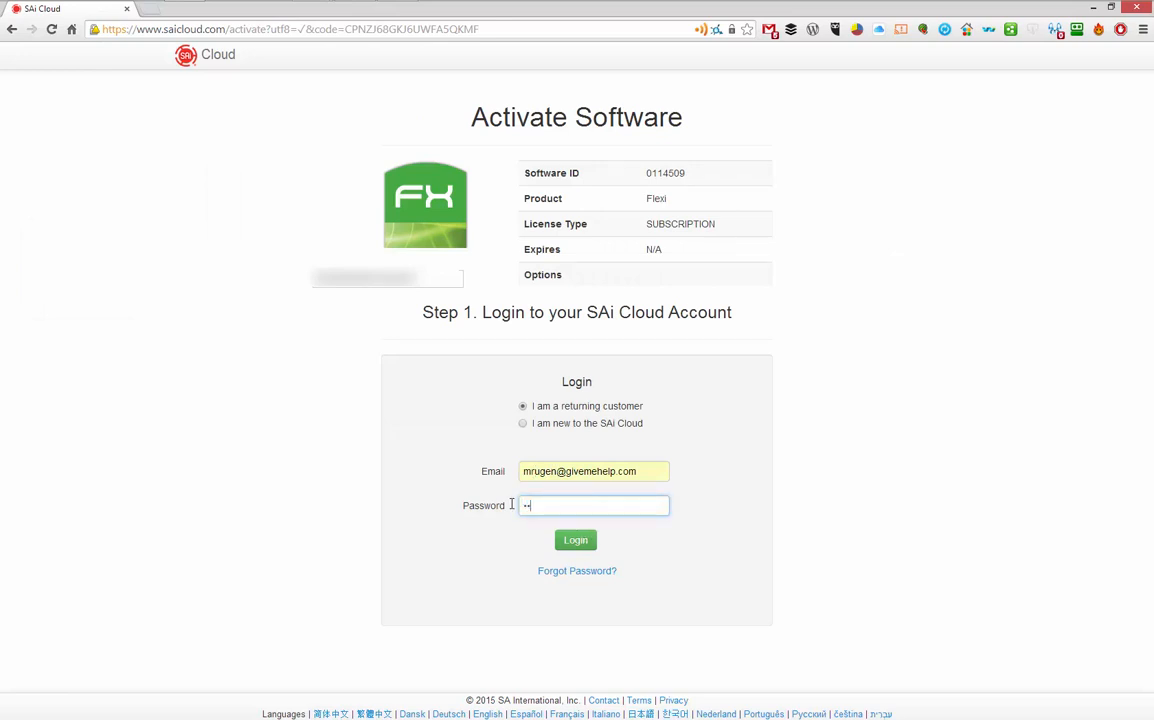
text(***)
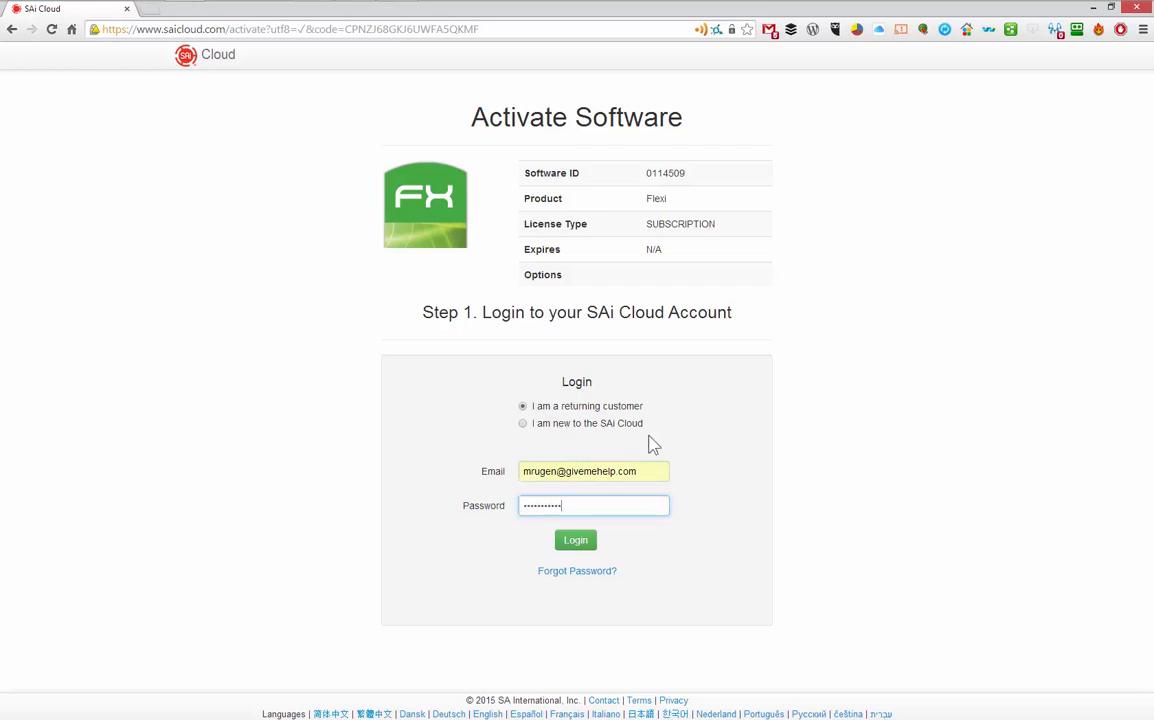
click(575, 541)
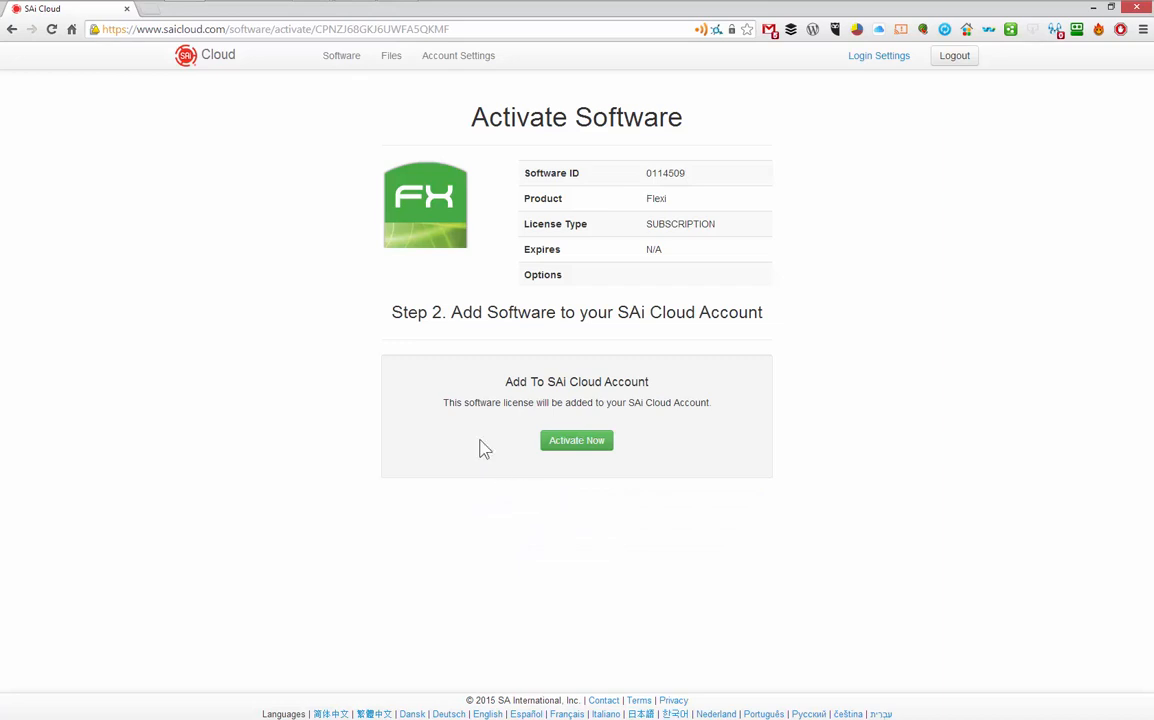
click(576, 445)
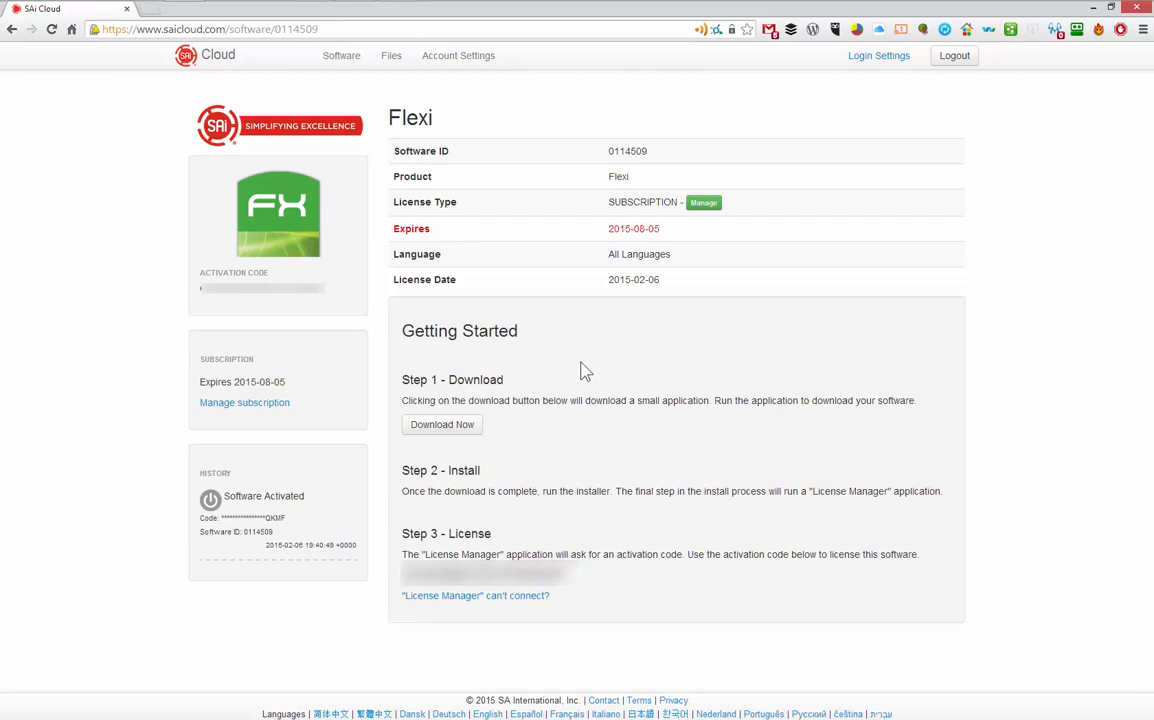
Download the Flexi download application from the Getting Started section and run it.
click(441, 427)
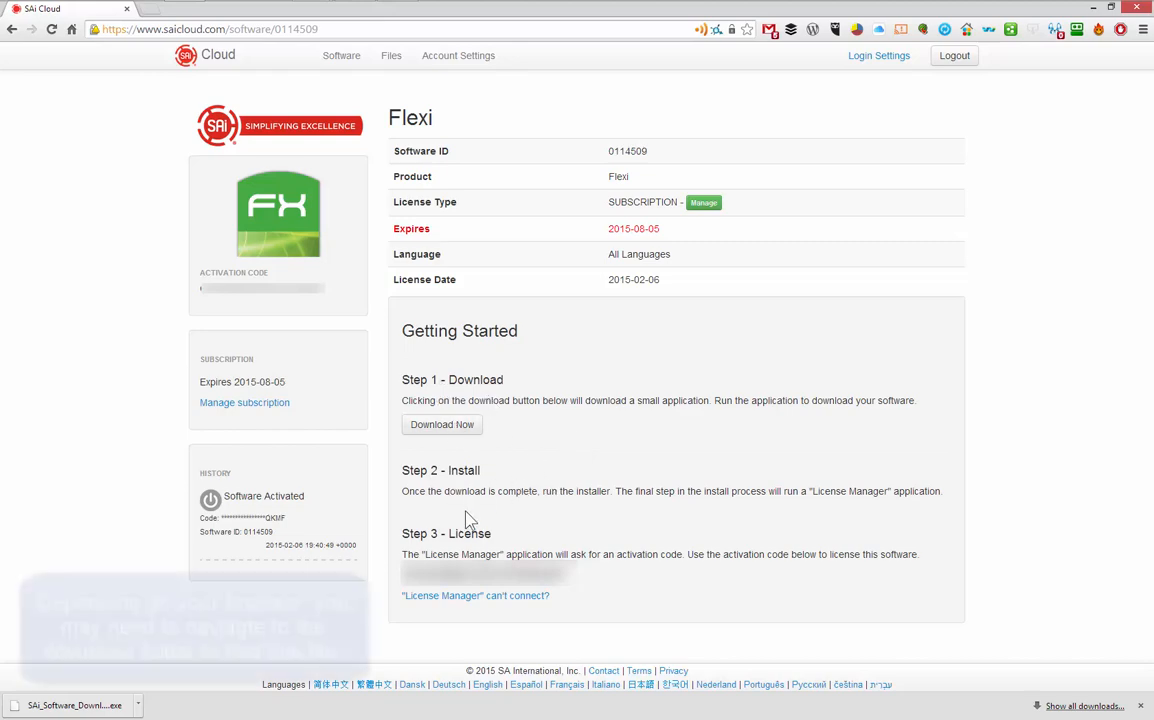
click(75, 706)
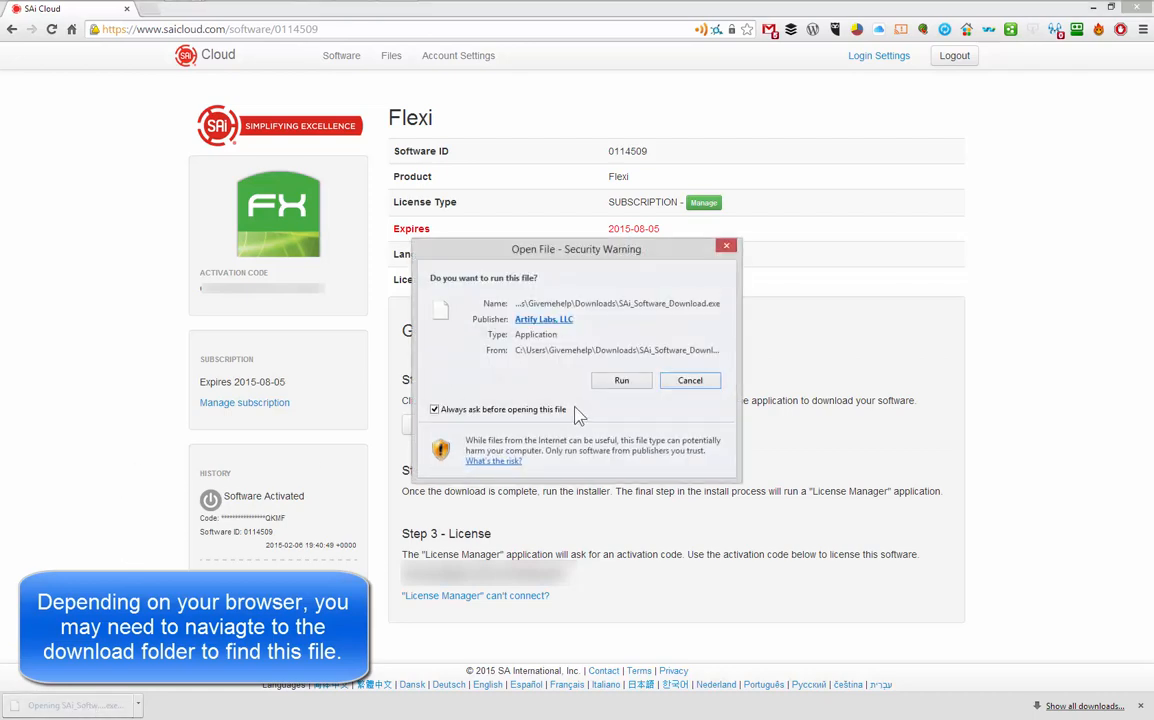
click(622, 380)
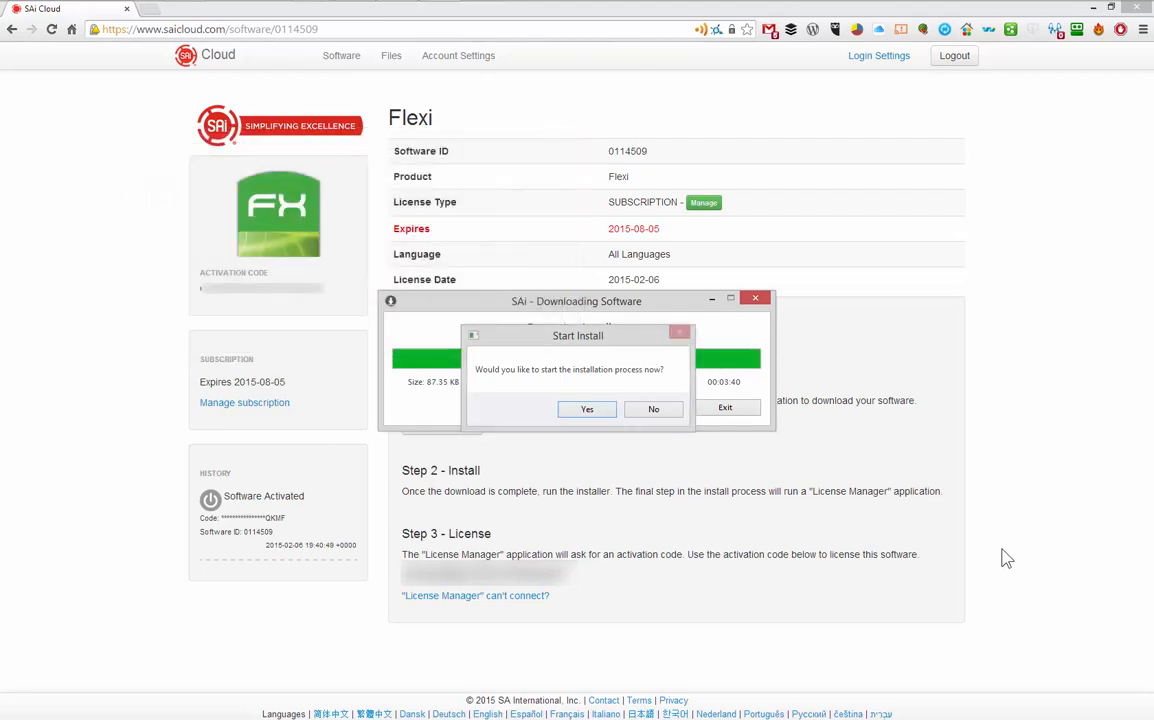
Start the installation process and keep English as the setup language.
click(588, 412)
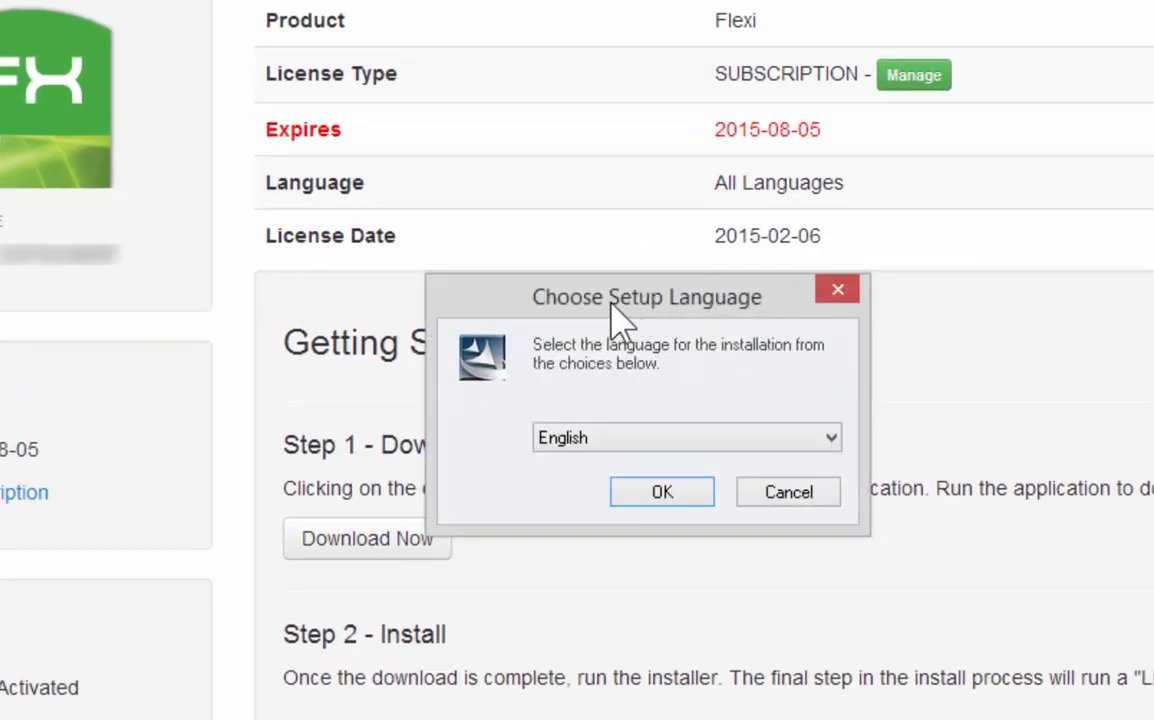
click(623, 440)
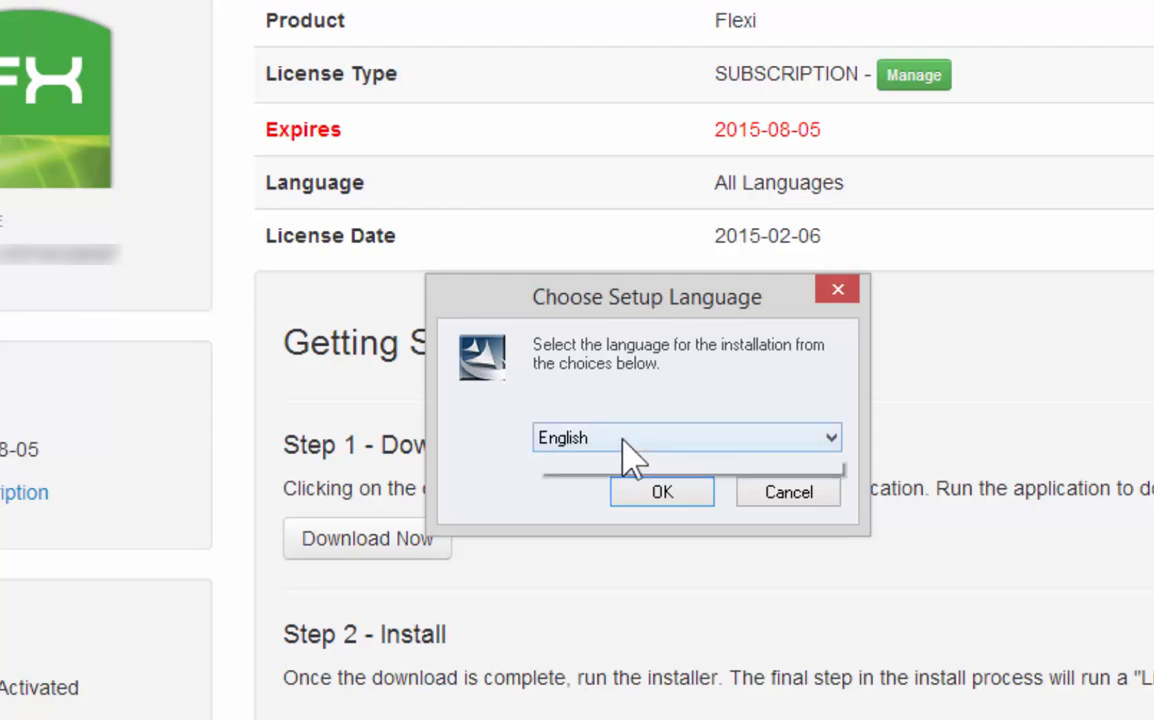
click(758, 365)
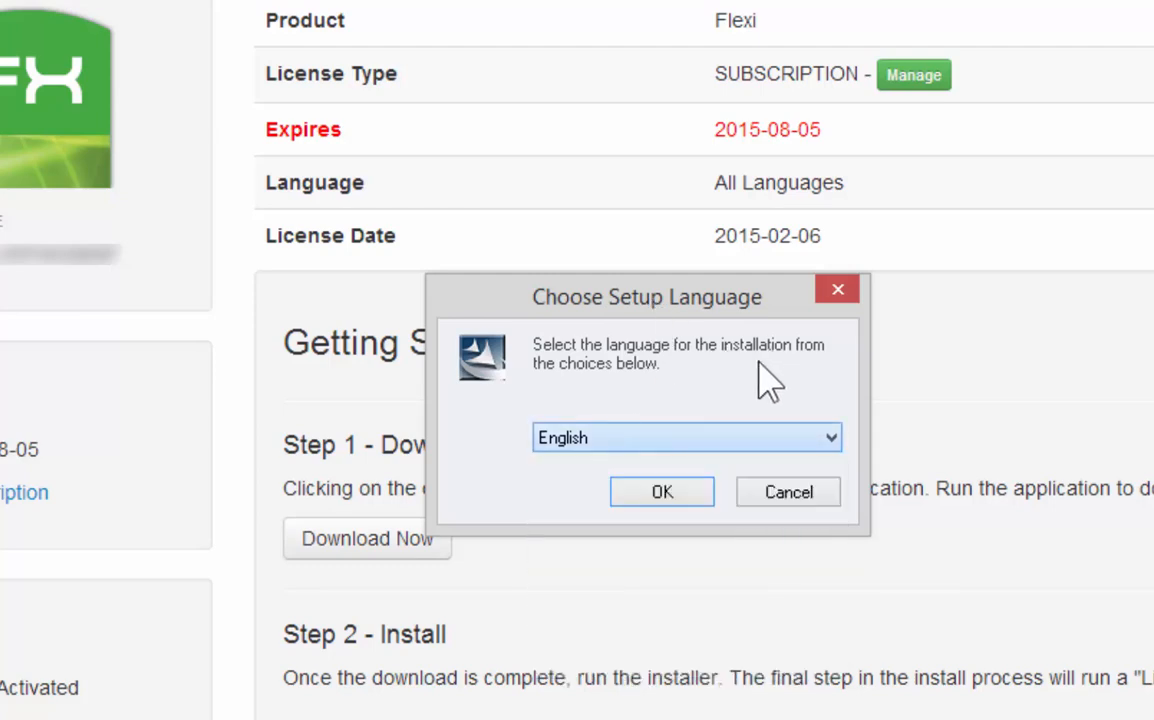
click(655, 489)
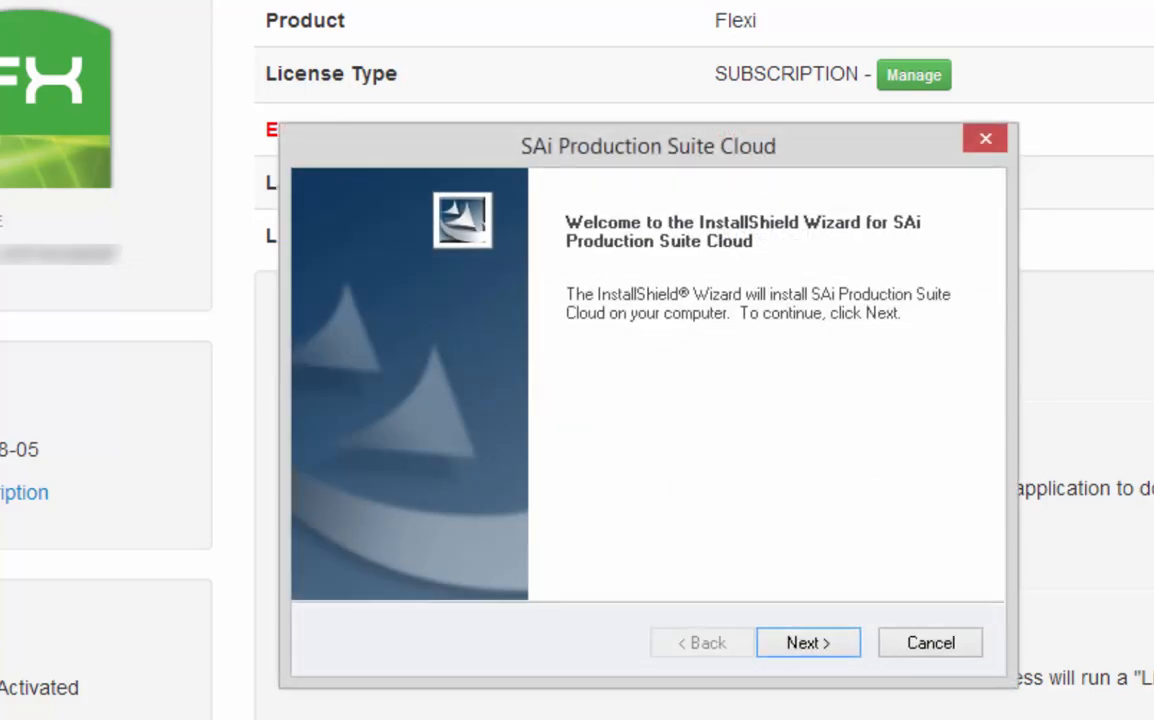
Go past the installer's welcome page and accept the terms of the software license agreement.
click(814, 648)
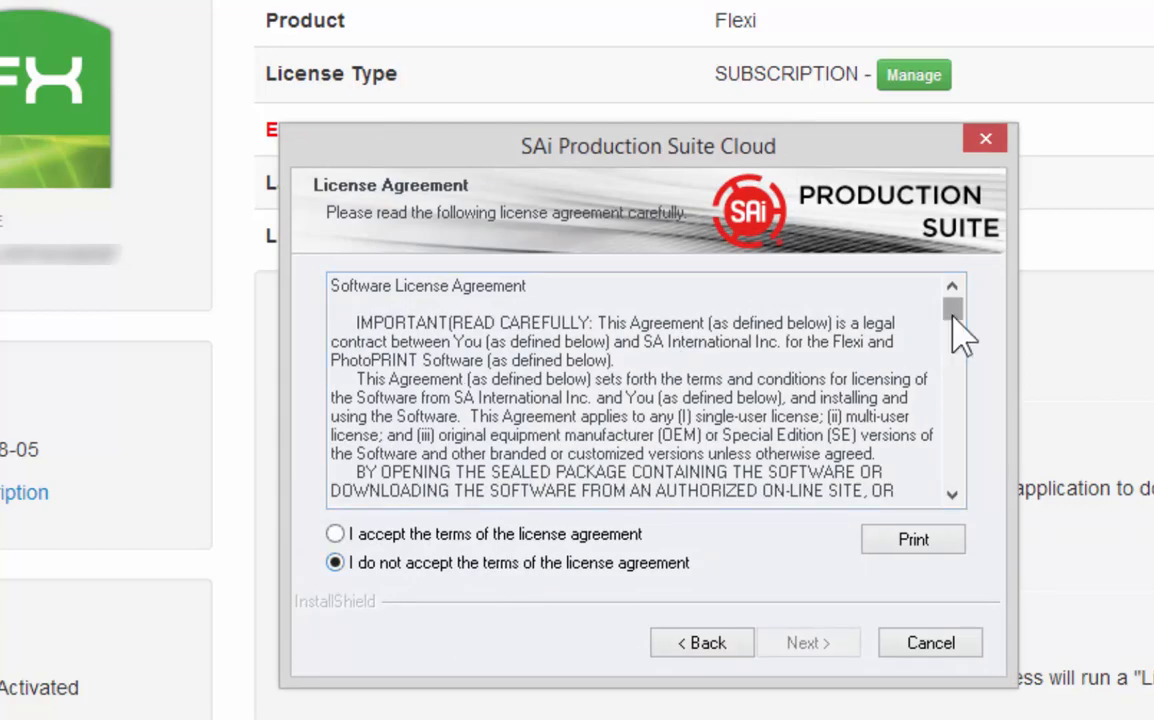
drag(952, 312, 974, 528)
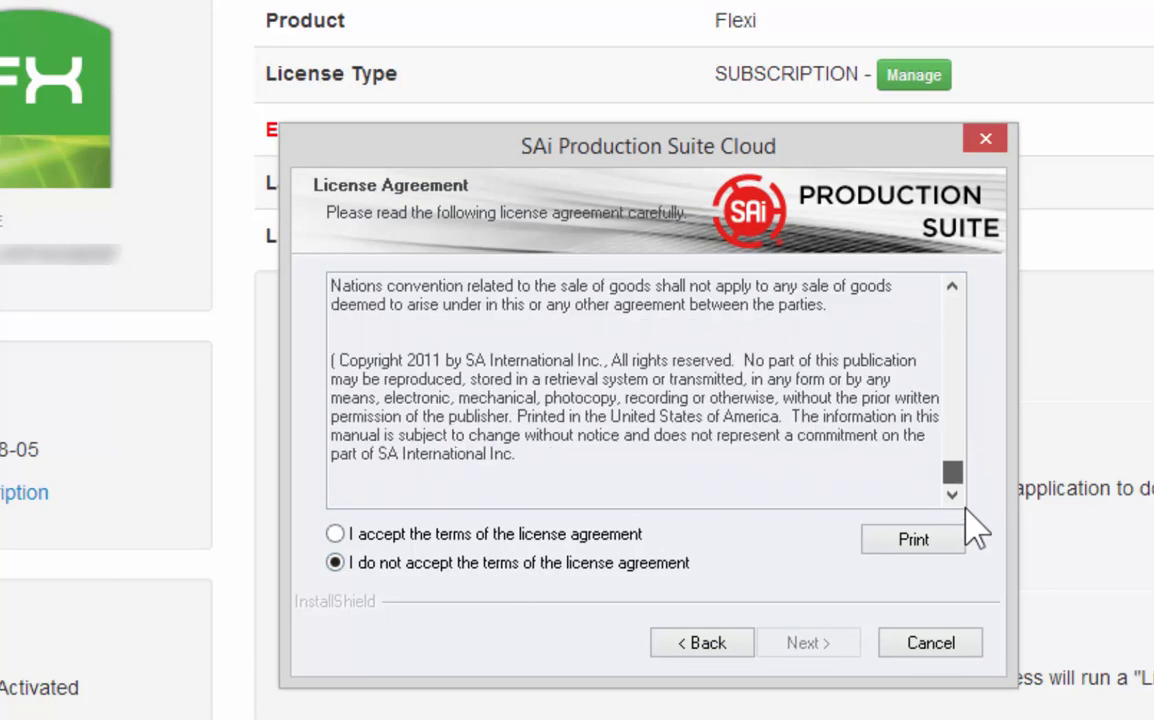
click(335, 534)
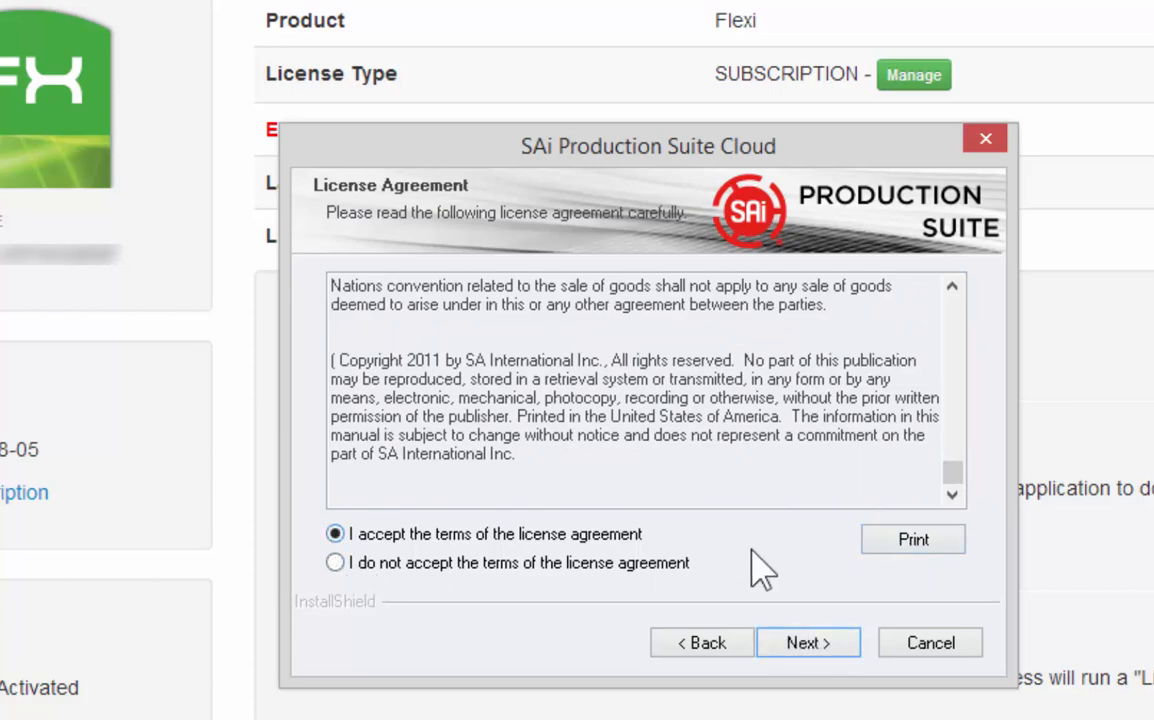
click(808, 641)
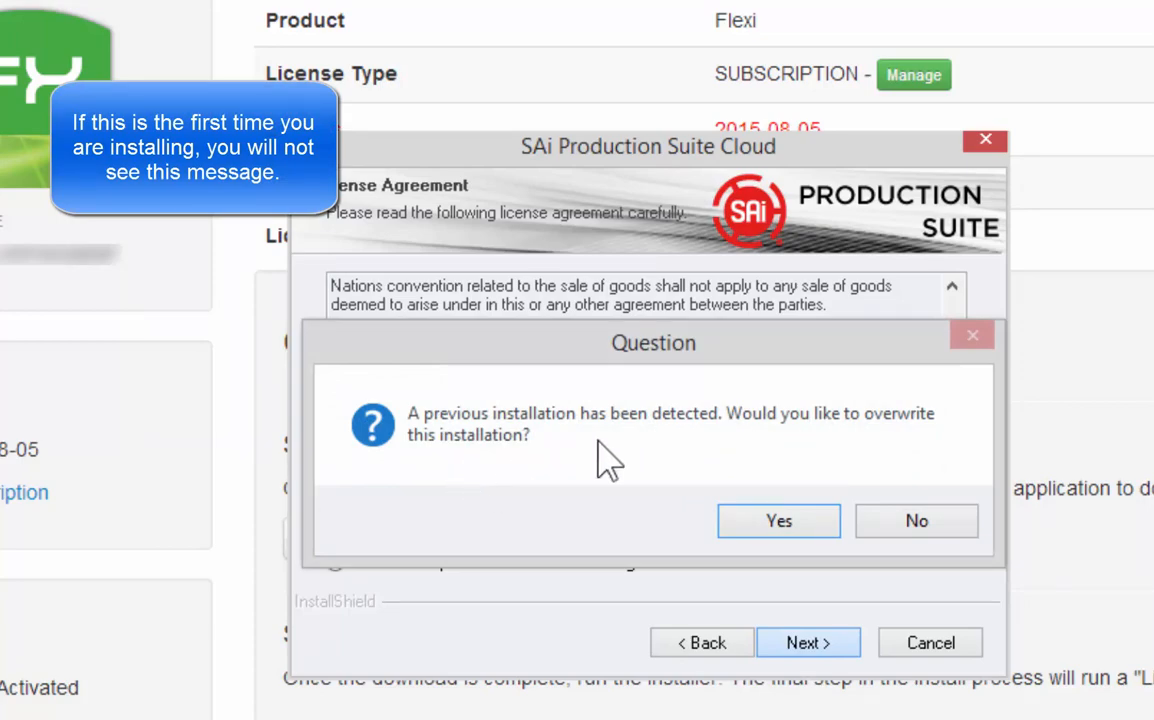
Decline overwriting the previous installation and set the destination folder to C:\Program Files (x86)\SAi\SAi Production Suite Cloud-Video.
click(938, 530)
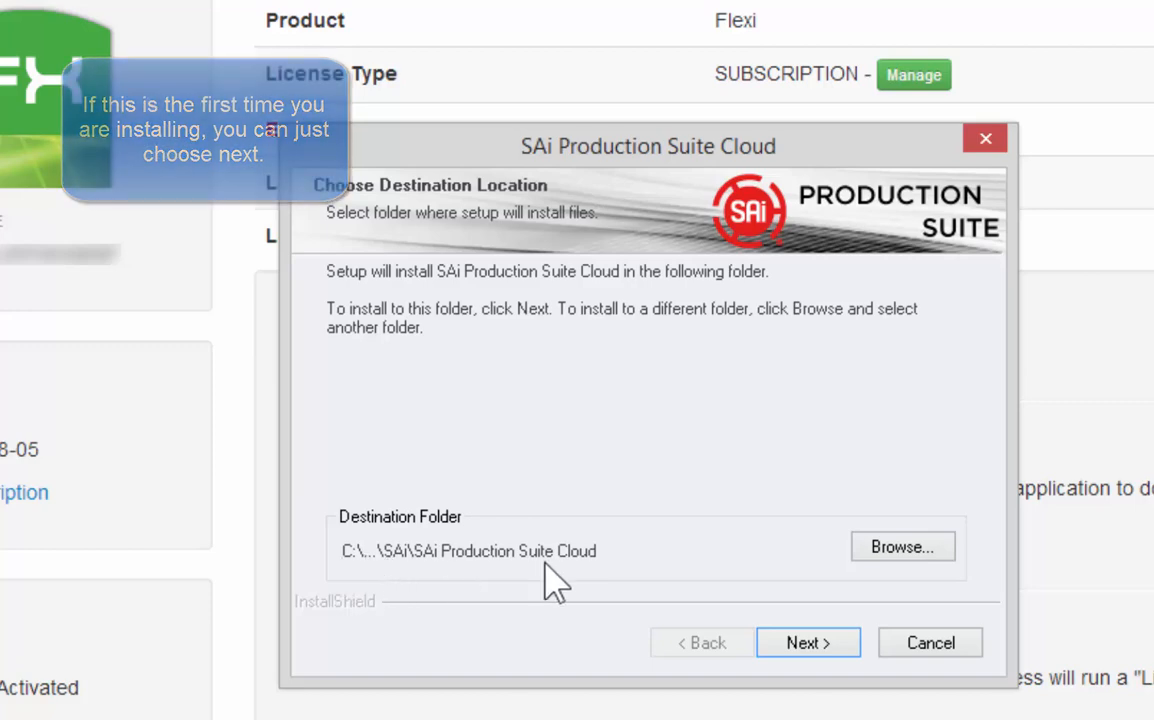
click(901, 550)
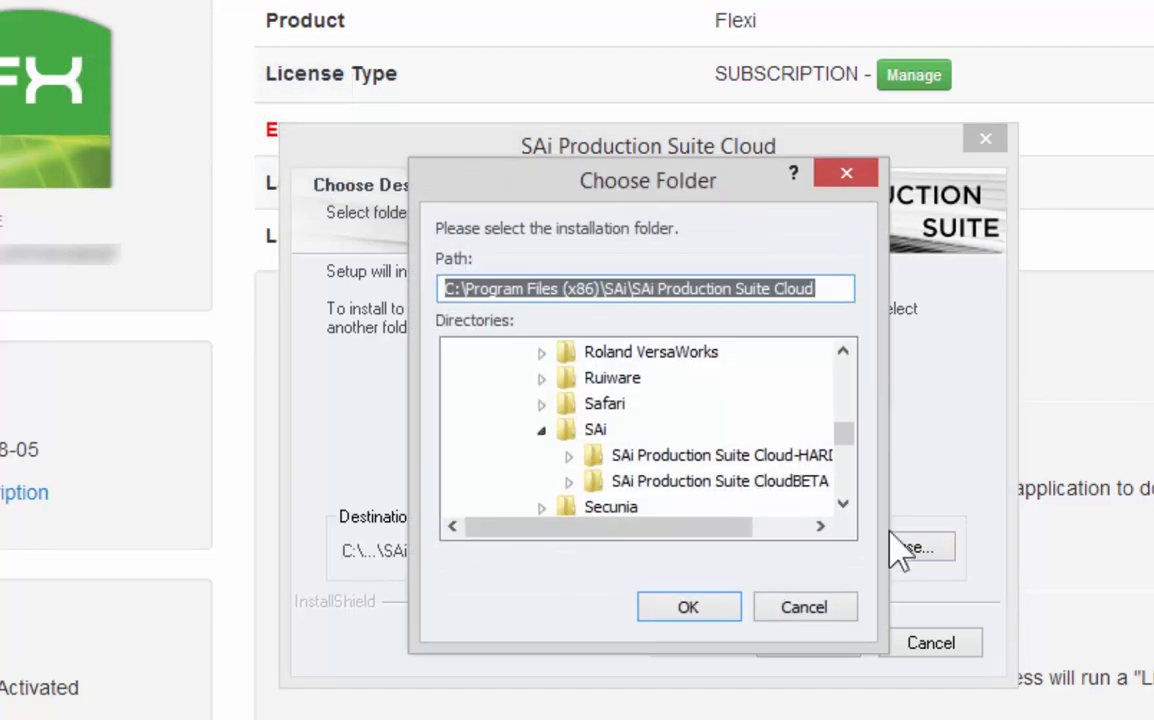
click(837, 289)
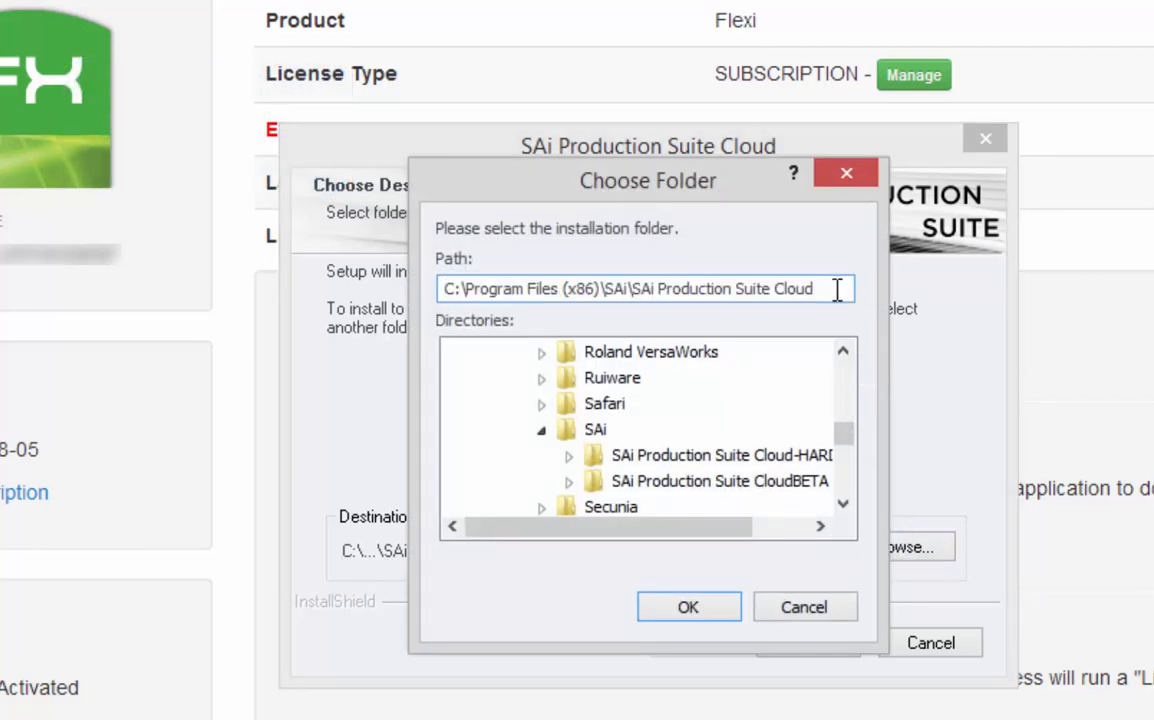
text(-Video)
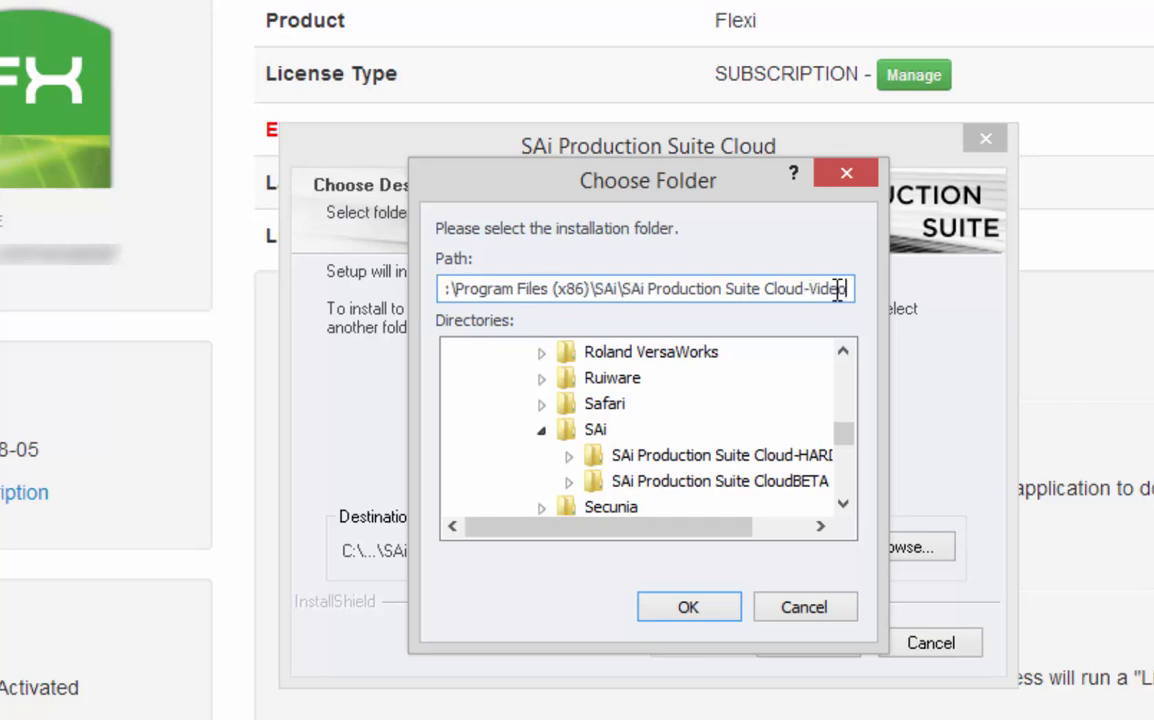
click(691, 608)
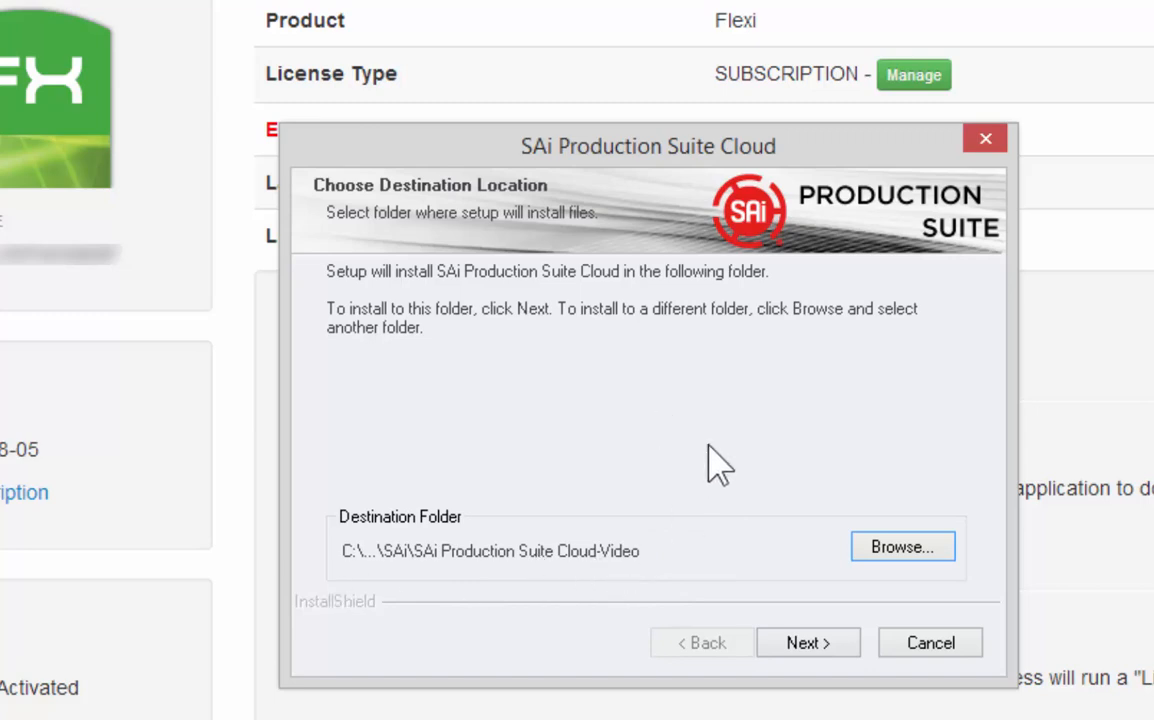
click(818, 646)
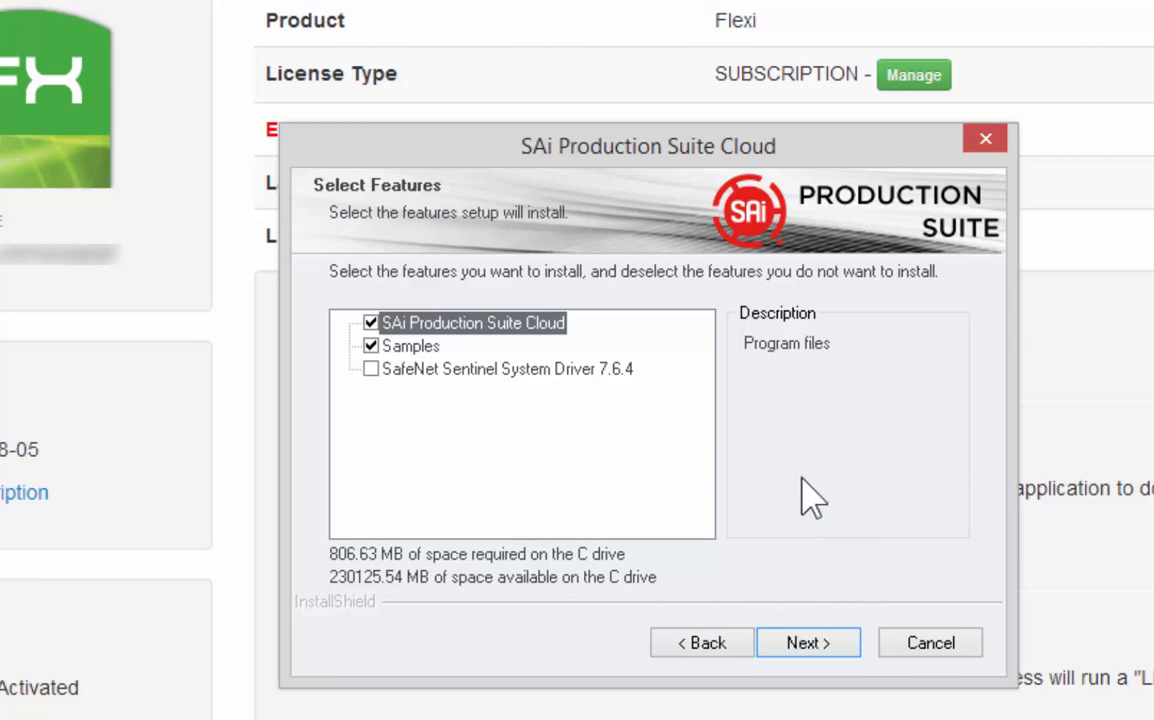
Keep the preselected features and the program folder SAi Production Suite Cloud-Video, and let the installation proceed.
click(819, 634)
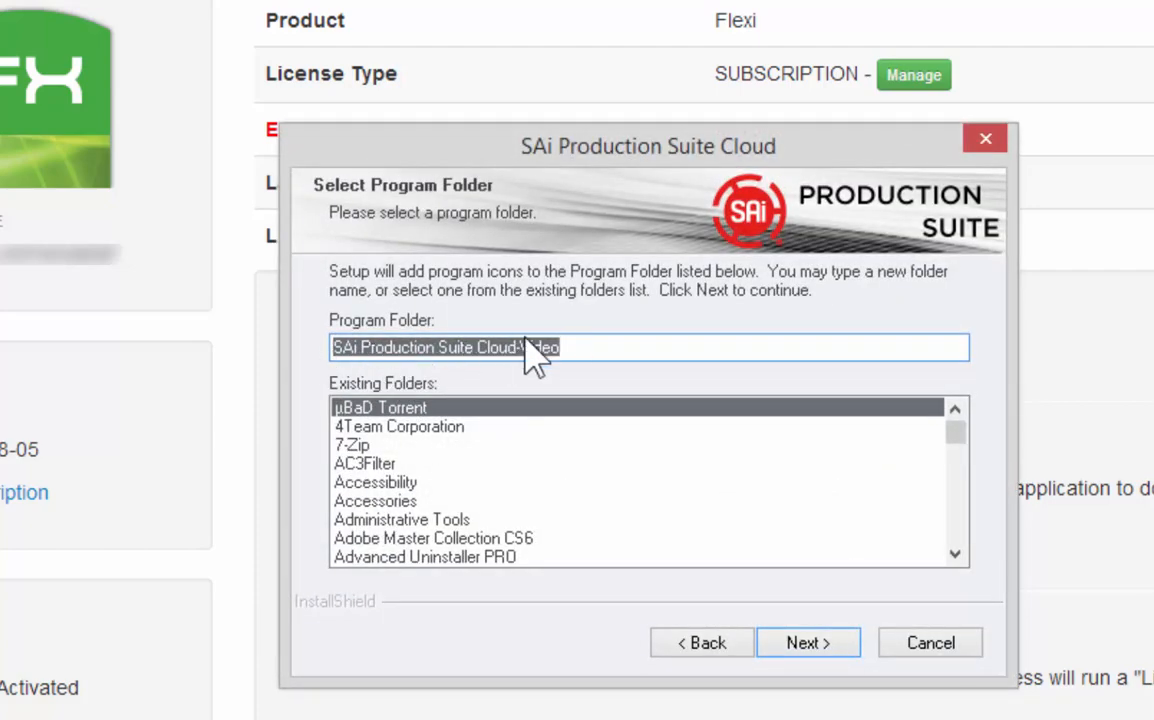
click(813, 643)
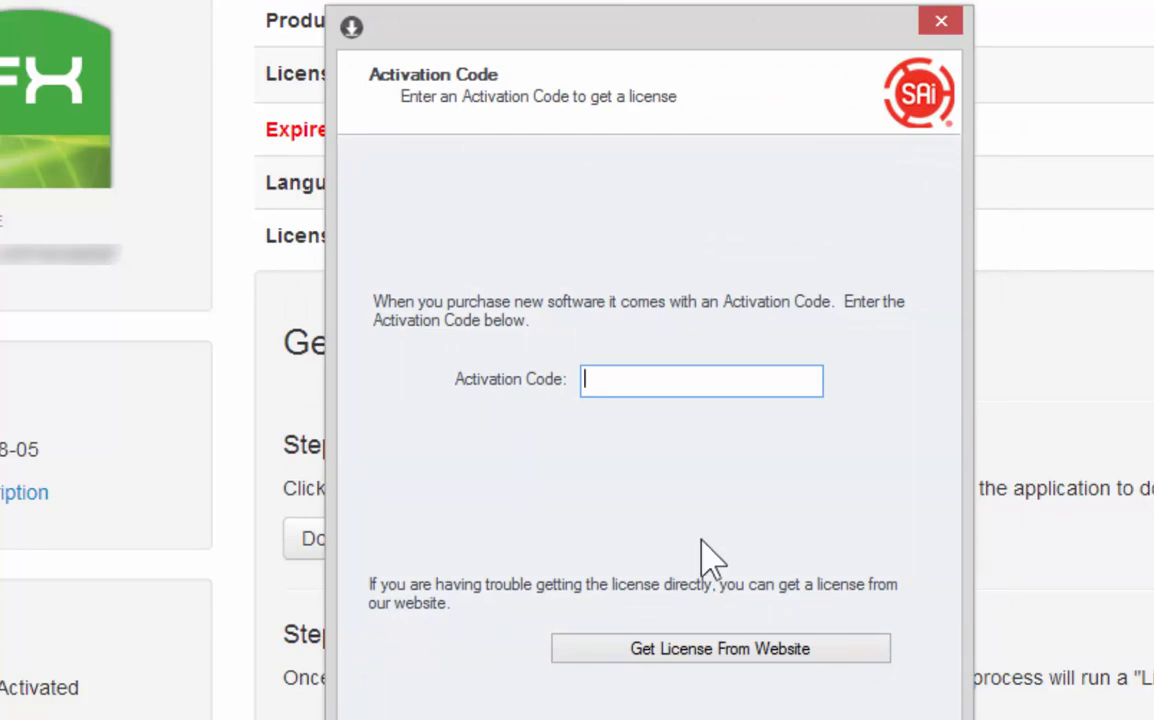
Paste the activation code into the license window, request the license and finish the licensing.
right_click(628, 379)
click(706, 499)
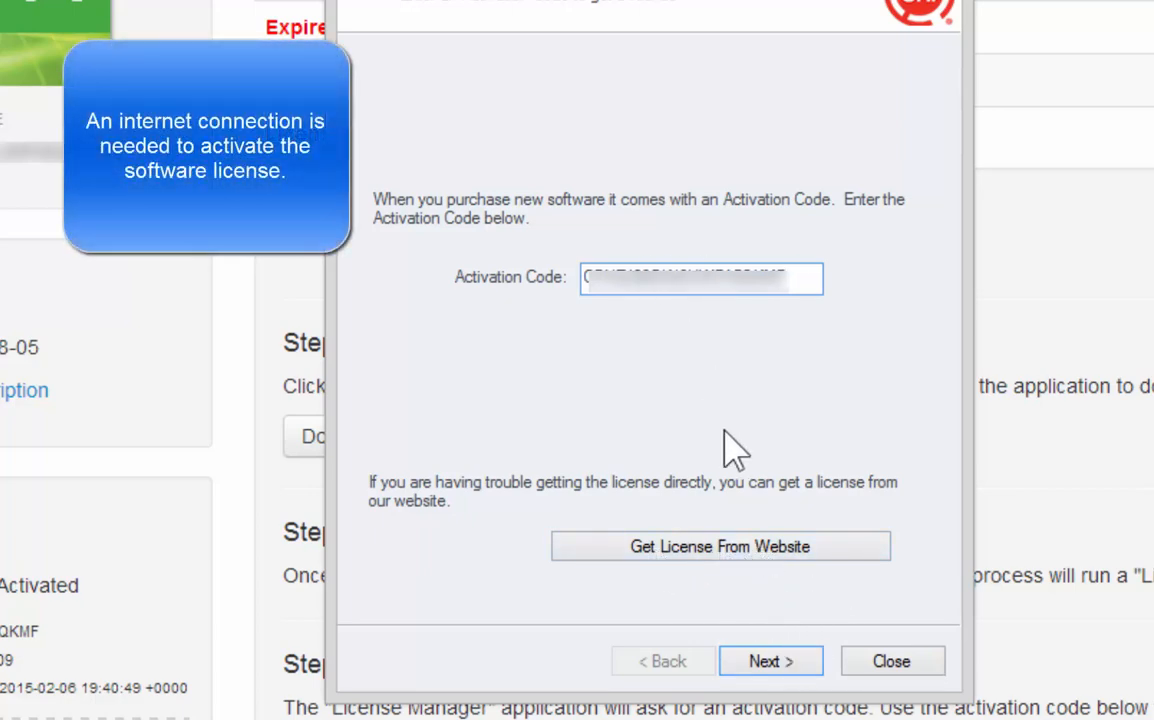
click(776, 662)
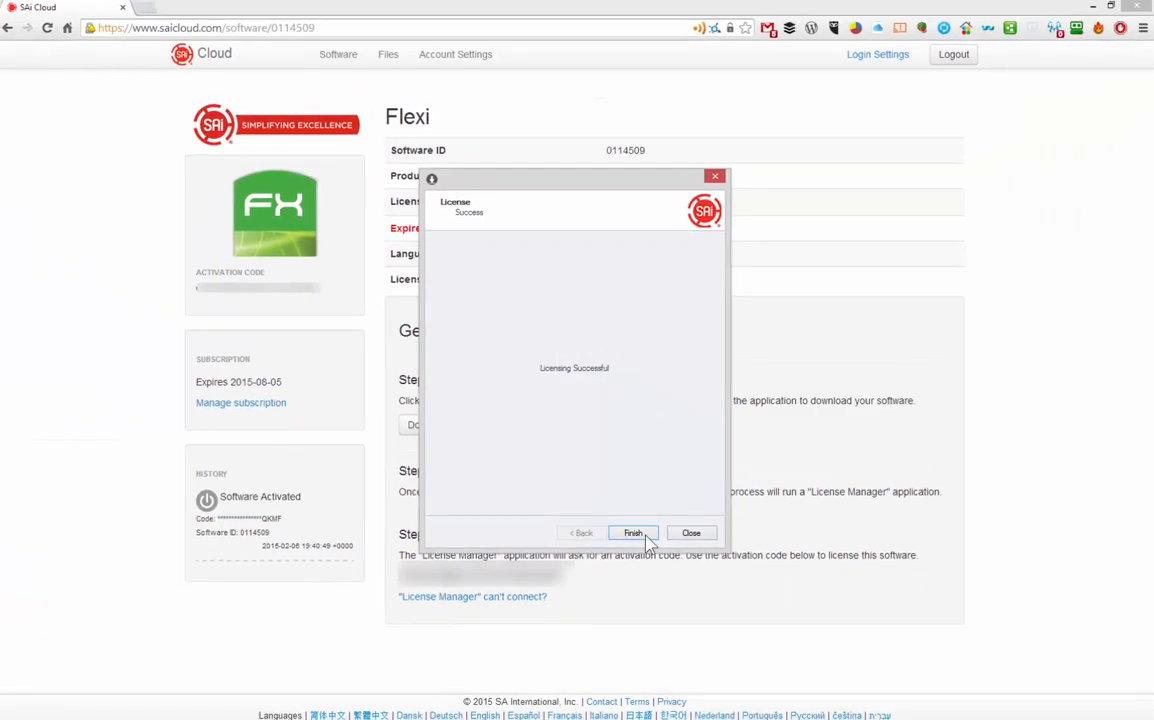
click(637, 535)
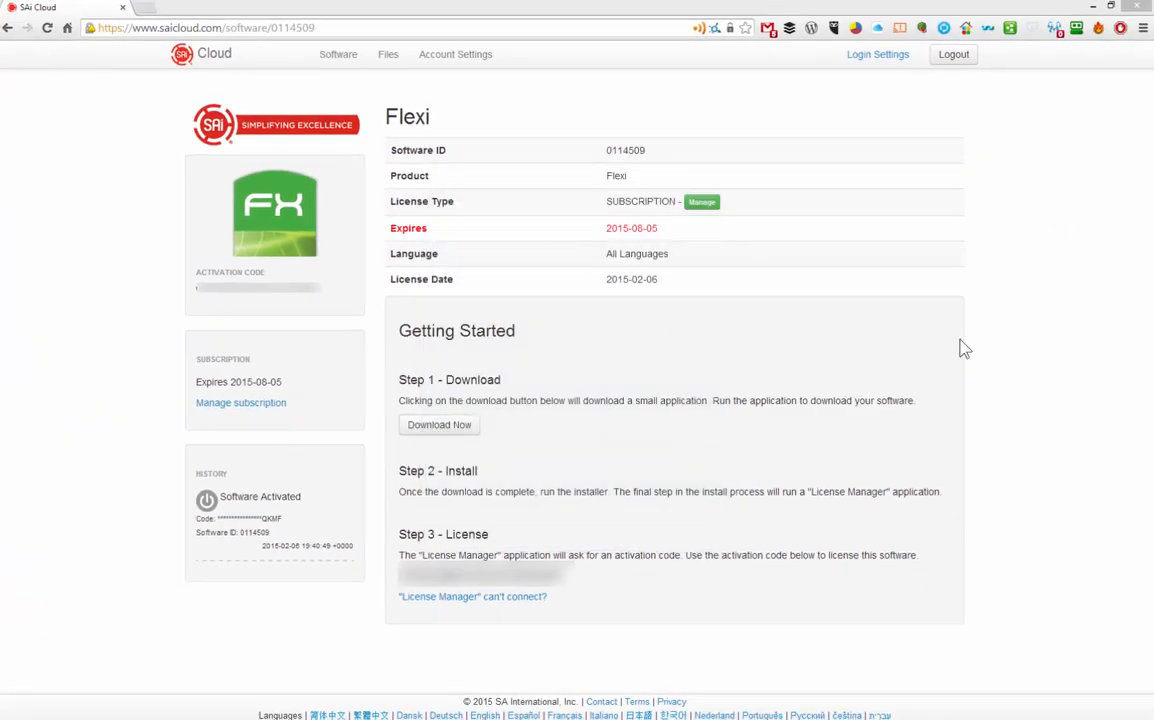
Minimize the browser and email windows and finish the SAi Production Suite Cloud installation wizard.
click(1095, 9)
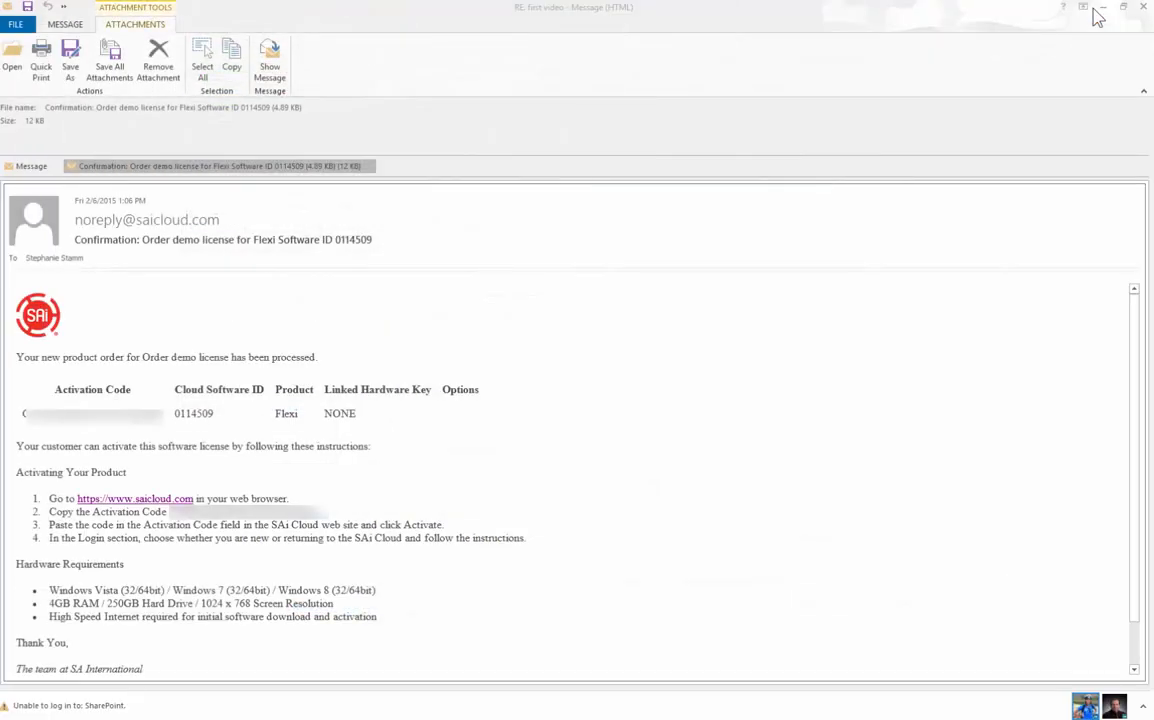
click(1104, 9)
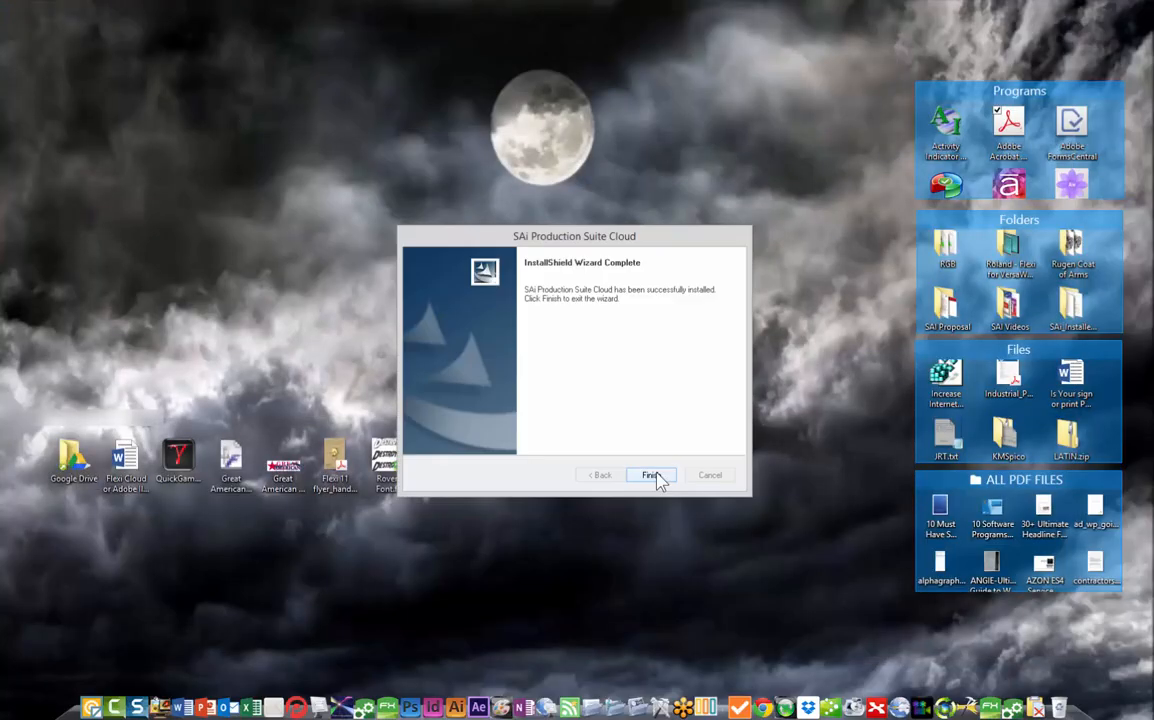
click(656, 475)
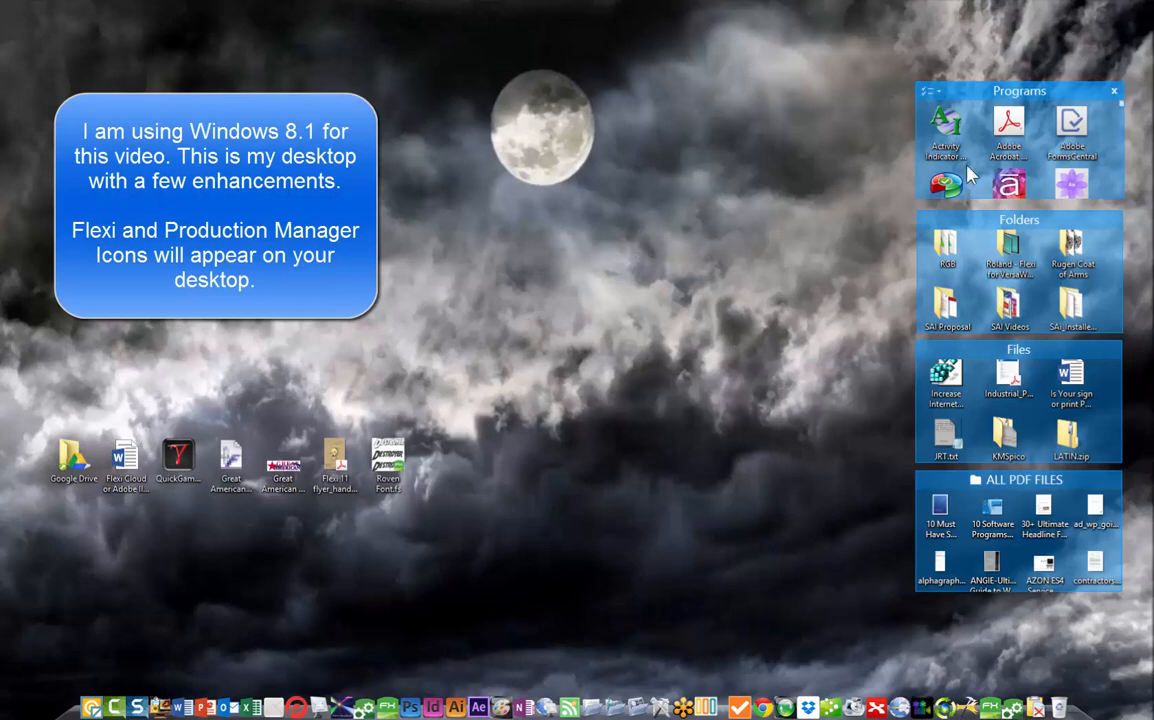
Look through the Programs group on the desktop for the Flexi Cloud shortcut.
drag(1119, 106, 1112, 162)
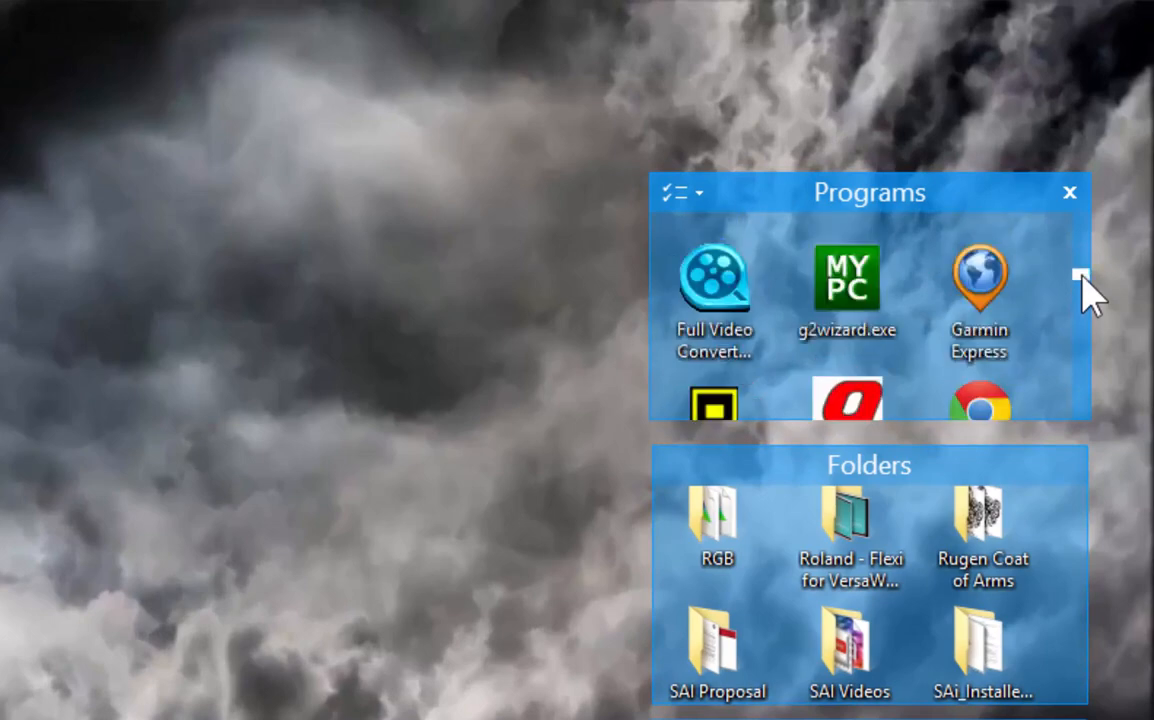
mouse_move(1080, 262)
mouse_down()
mouse_move(1080, 274)
mouse_move(1079, 262)
mouse_up()
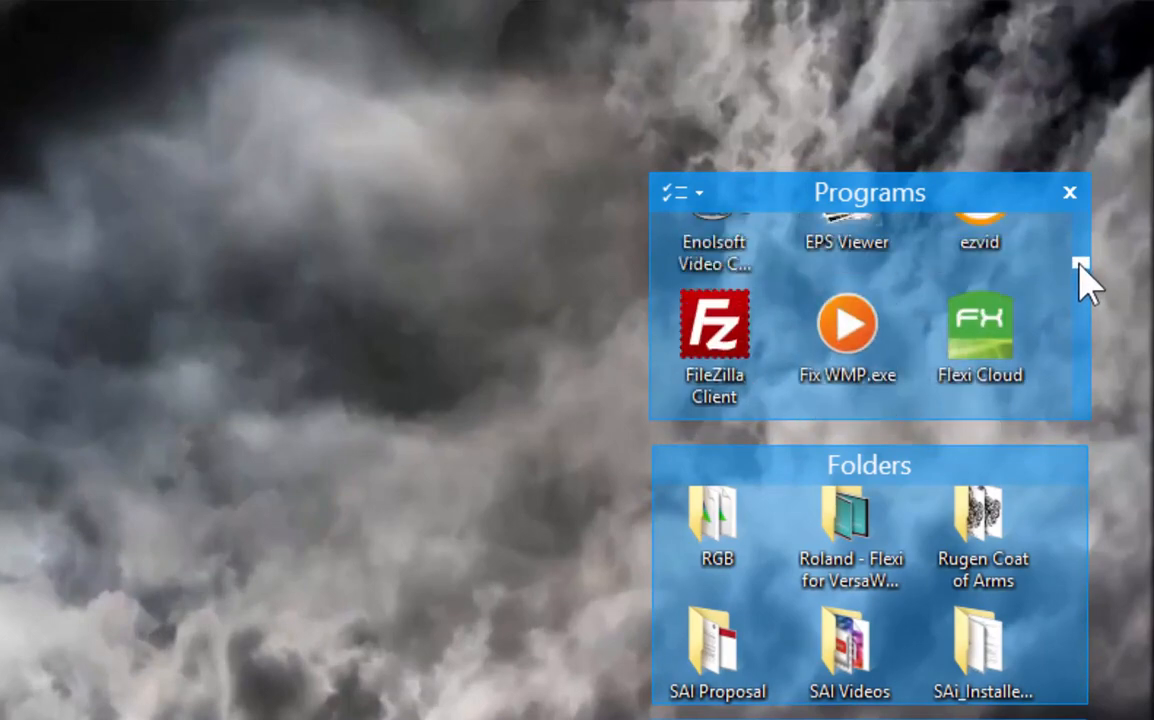
Launch Flexi Cloud from its desktop shortcut to view its workspace, and close the program again.
click(998, 345)
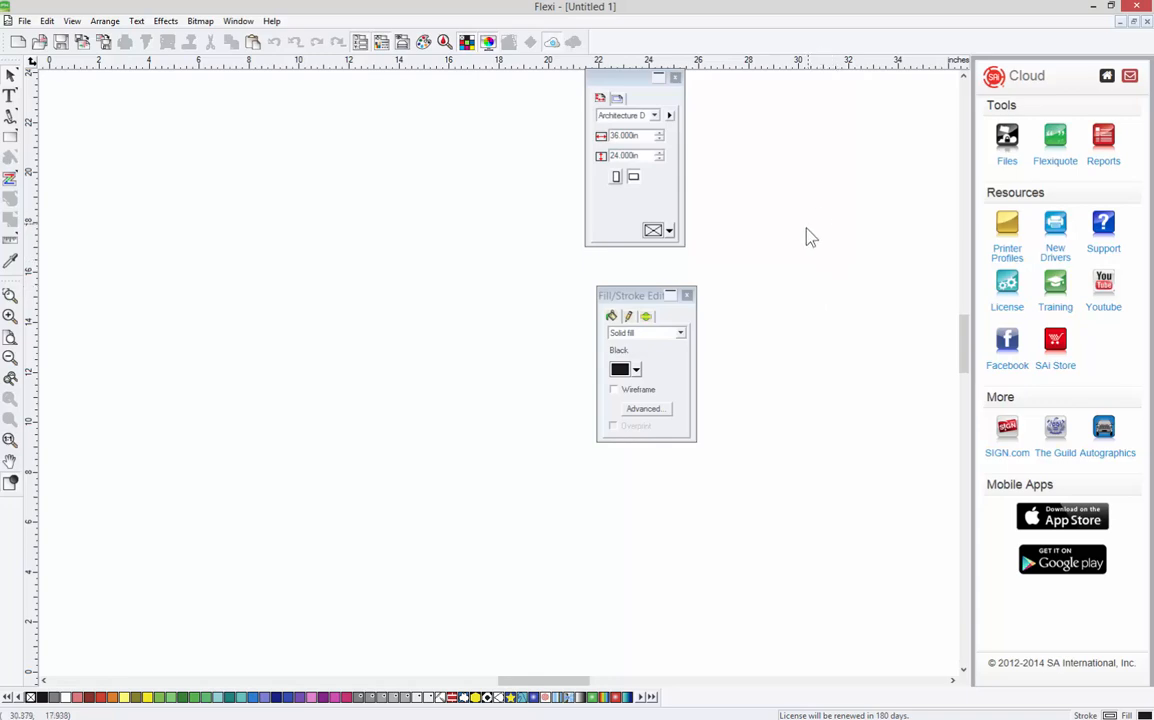
click(1136, 6)
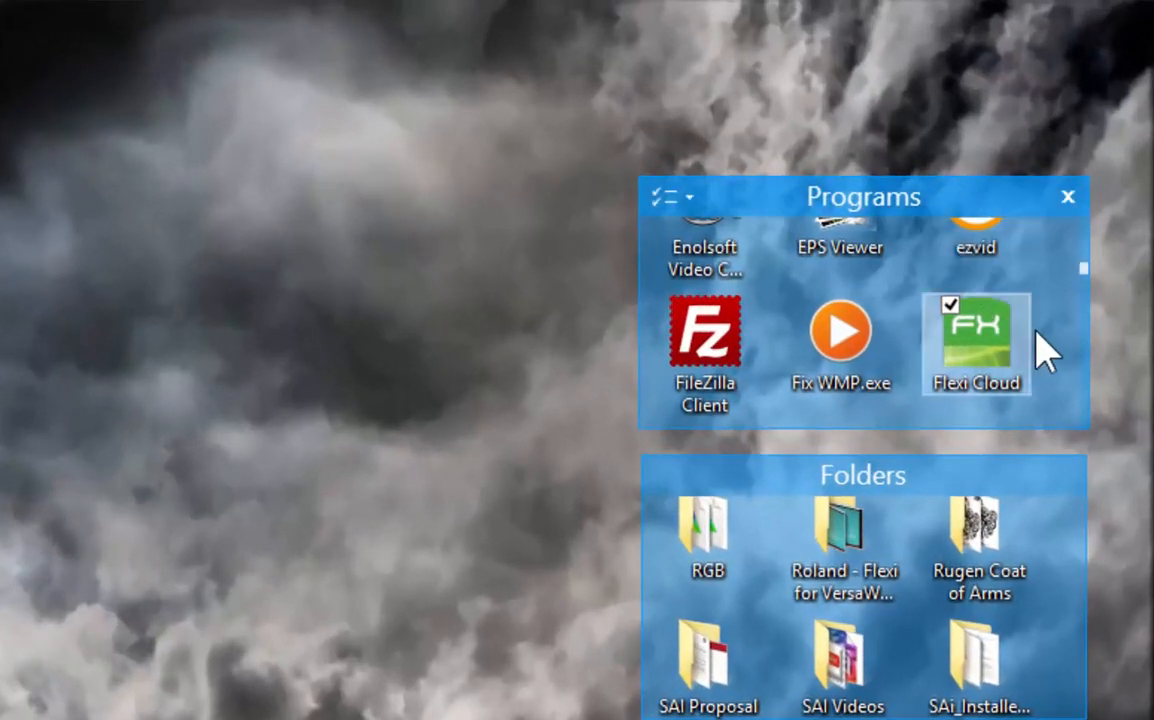
Find the Production Manager shortcut in the desktop's Programs group and launch it.
scroll(1043, 348, down, 4)
scroll(1043, 348, down, 10)
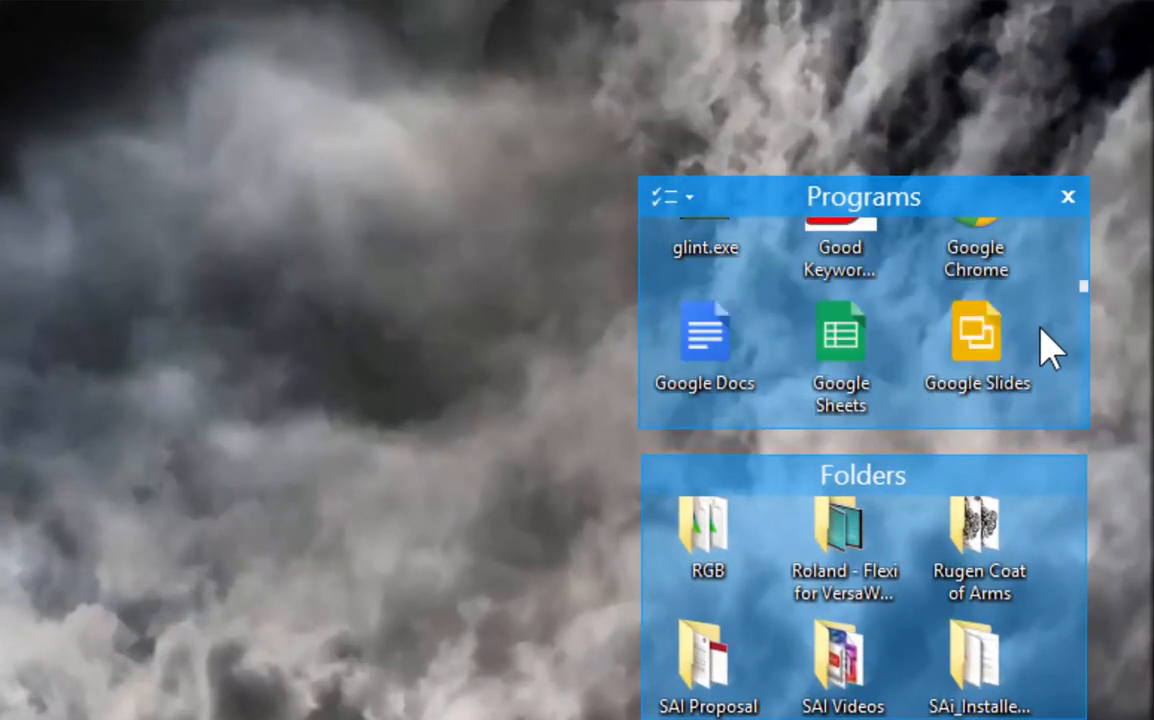
scroll(1043, 348, down, 8)
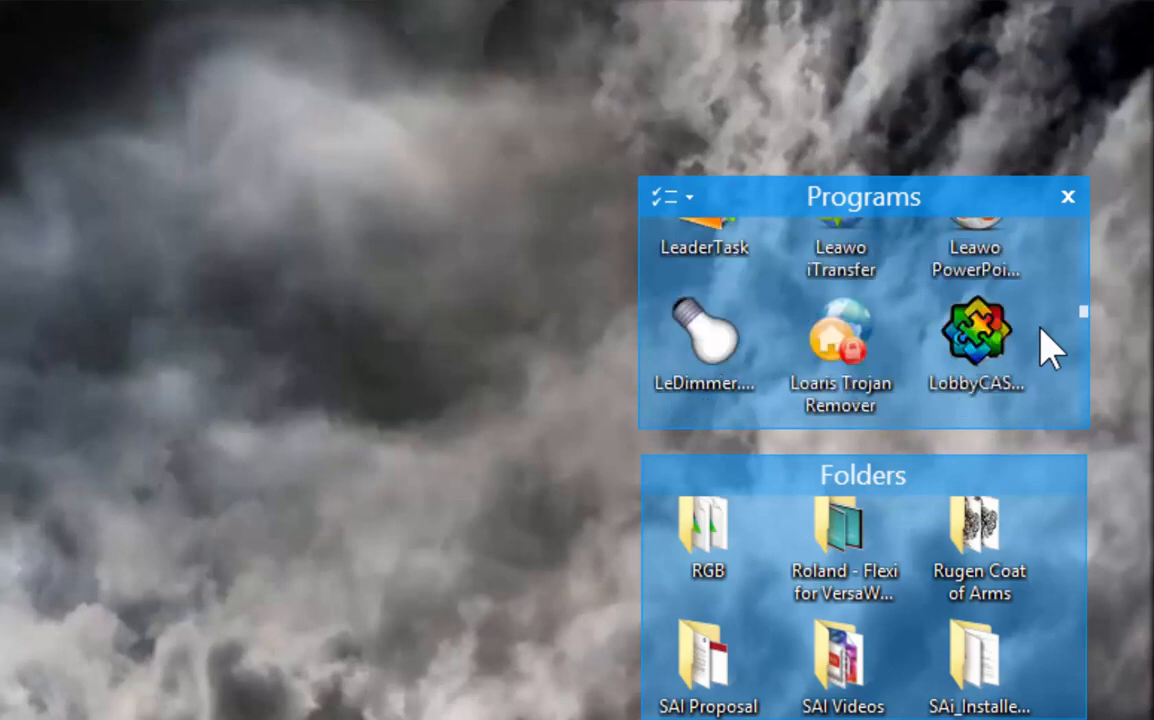
scroll(1043, 348, up, 1)
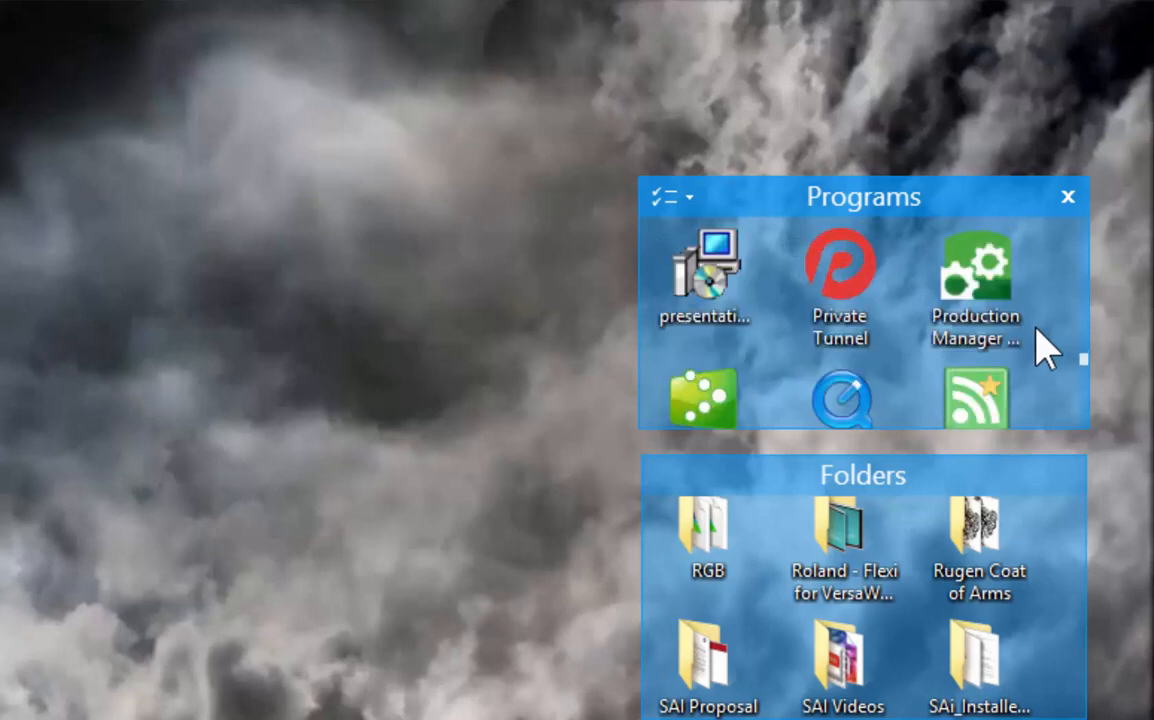
click(987, 265)
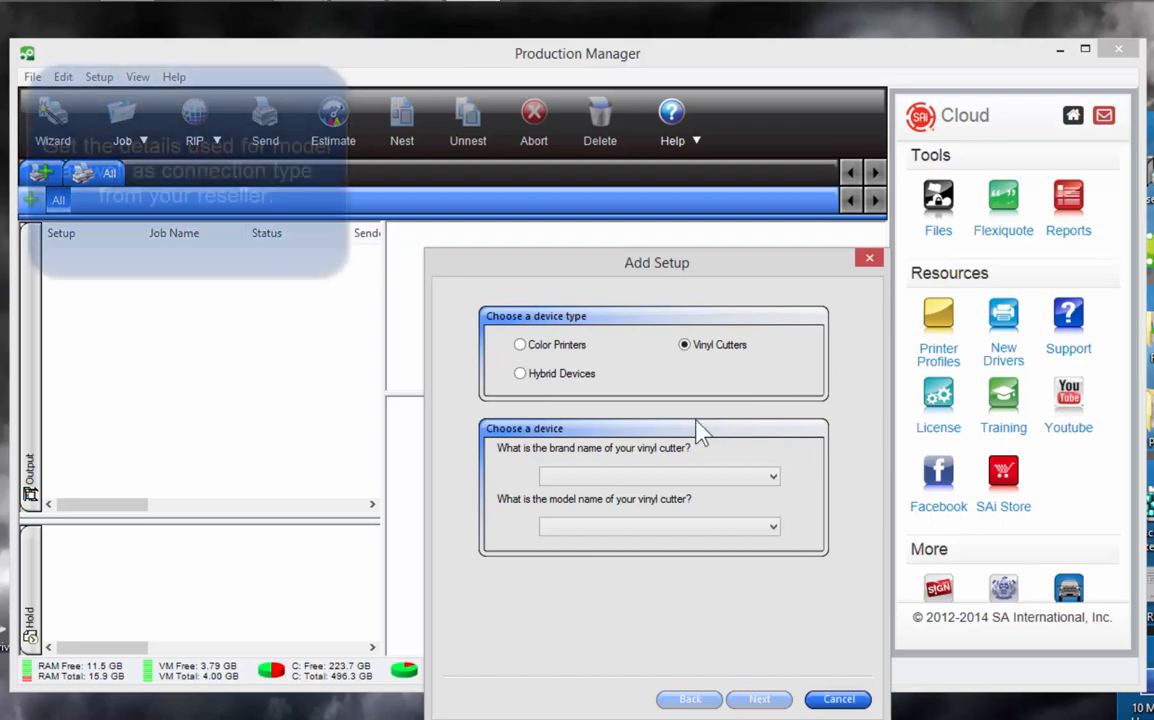
Choose the Graphtec FC8600-75 as the vinyl cutter for the new device setup.
click(657, 478)
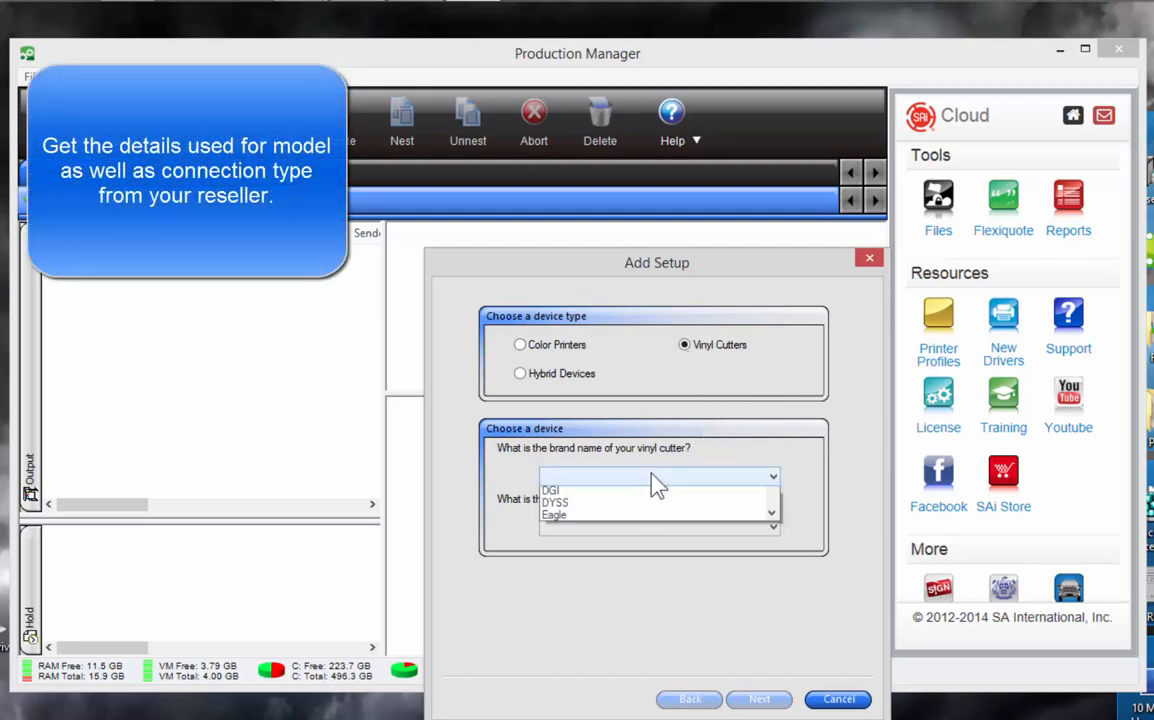
drag(772, 532, 768, 626)
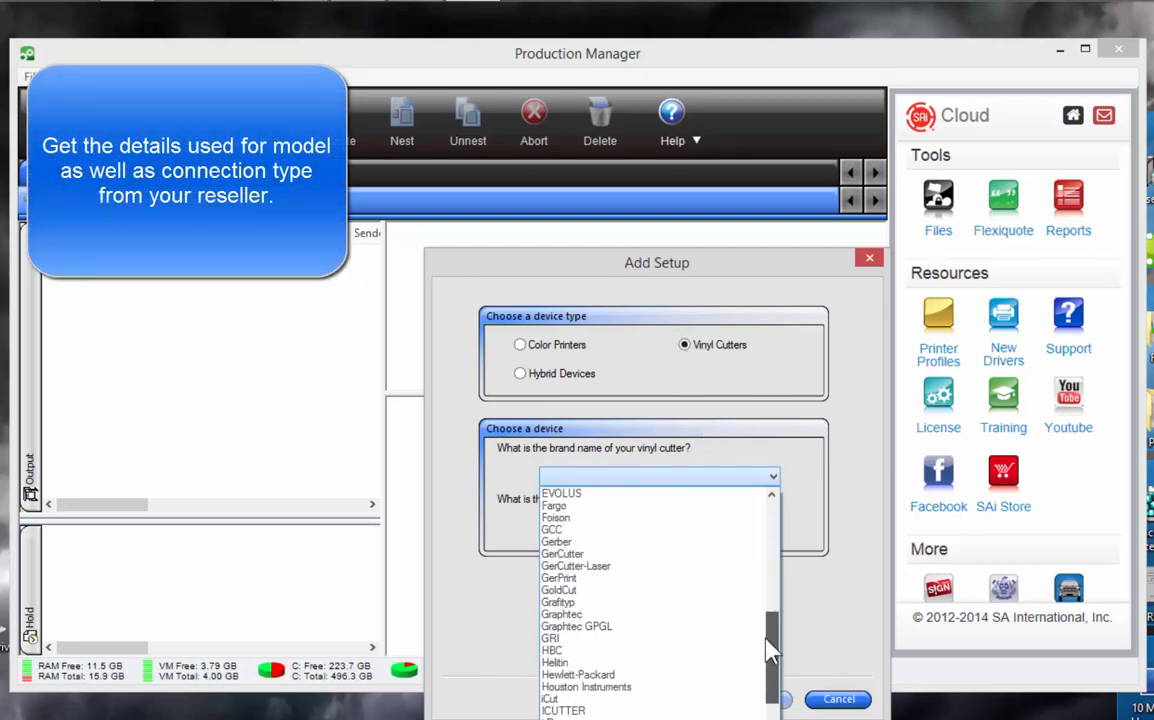
click(600, 614)
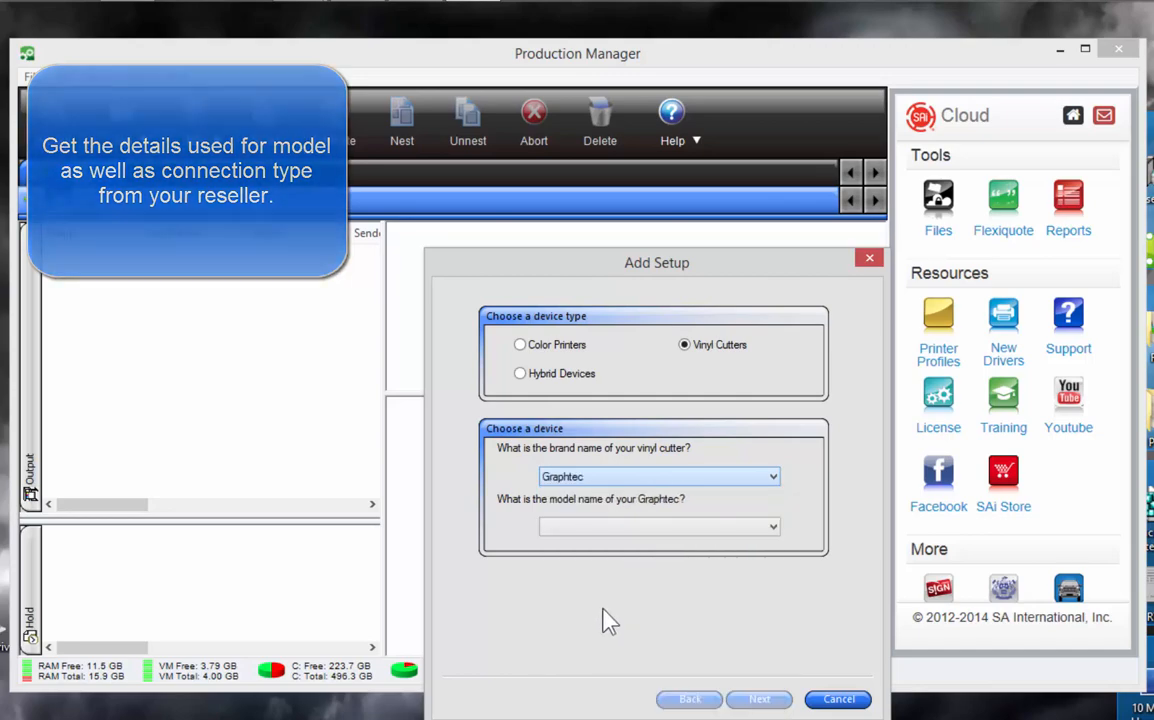
click(602, 528)
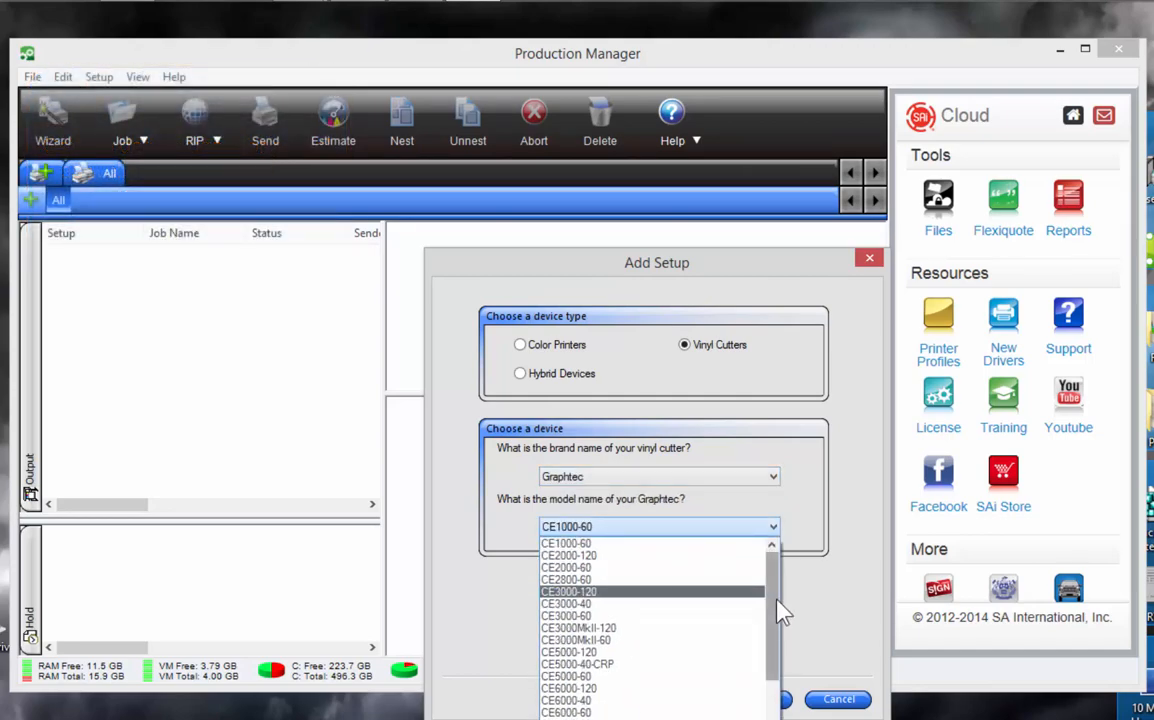
drag(775, 602, 772, 719)
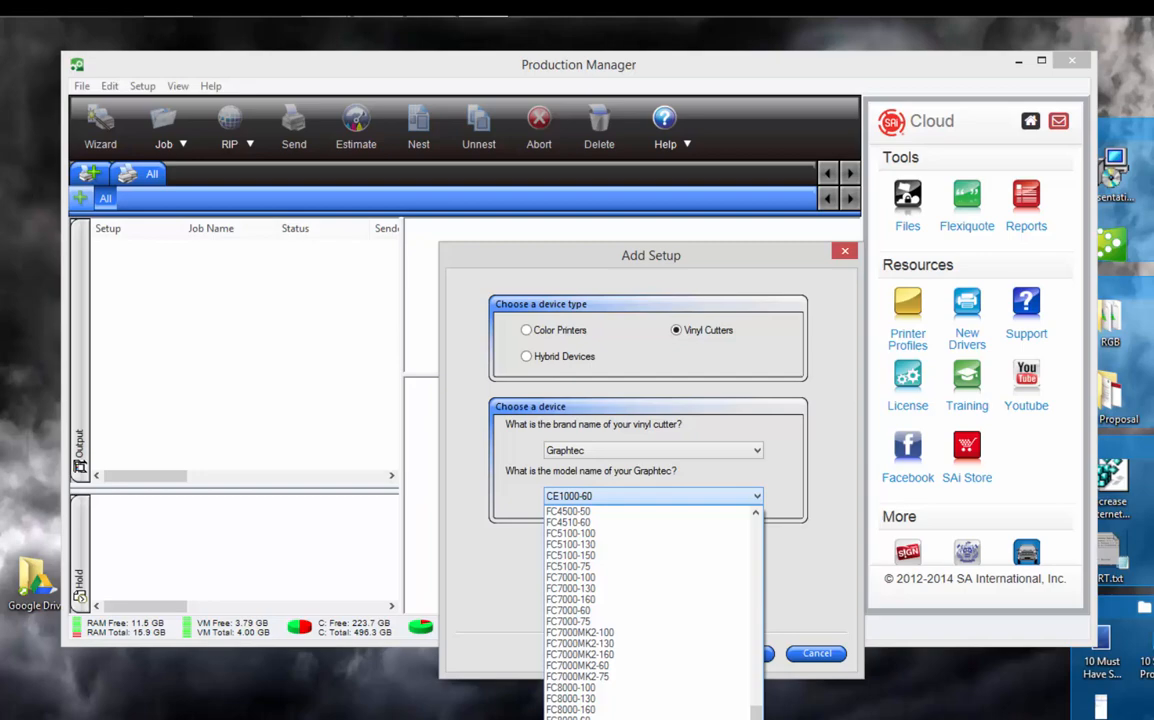
click(600, 719)
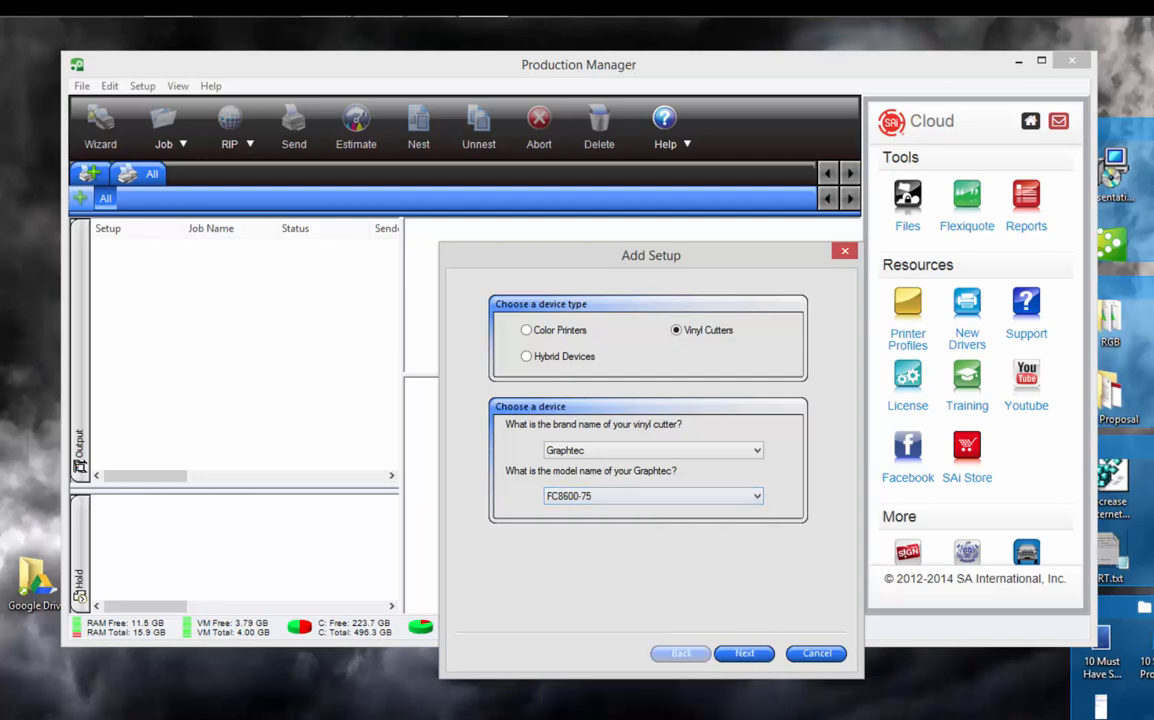
Keep the setup name FC8600-75 and the Graphtec USB connection, and finish adding the cutter.
click(745, 655)
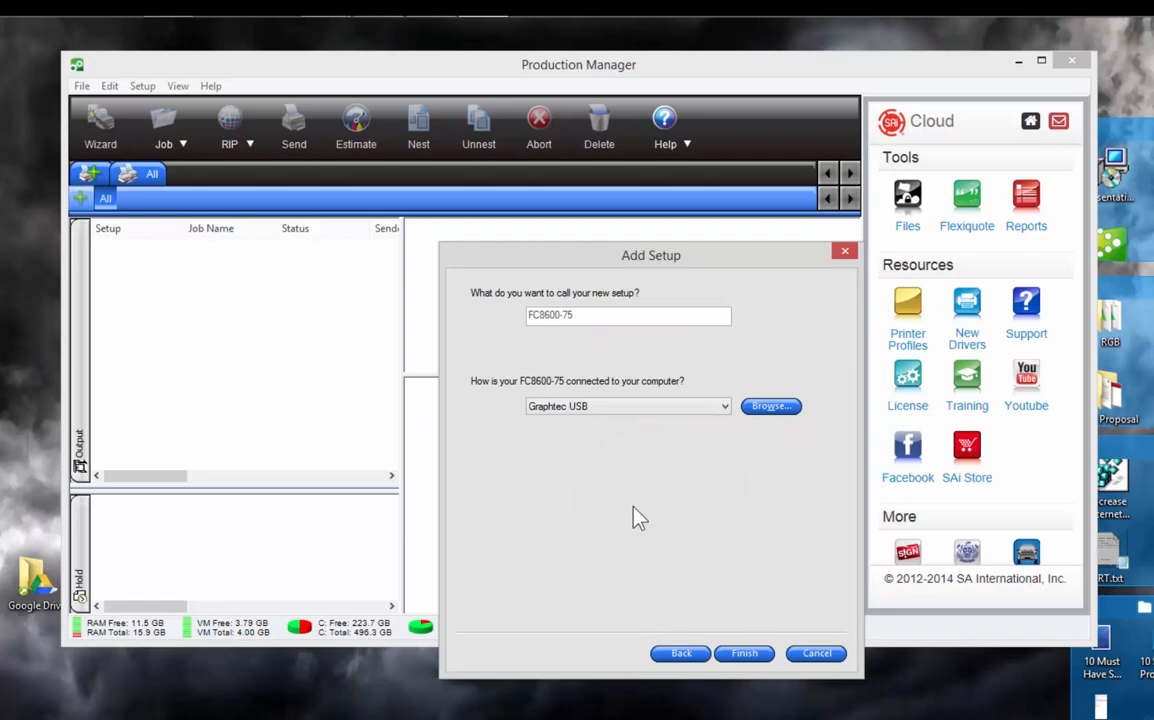
click(590, 416)
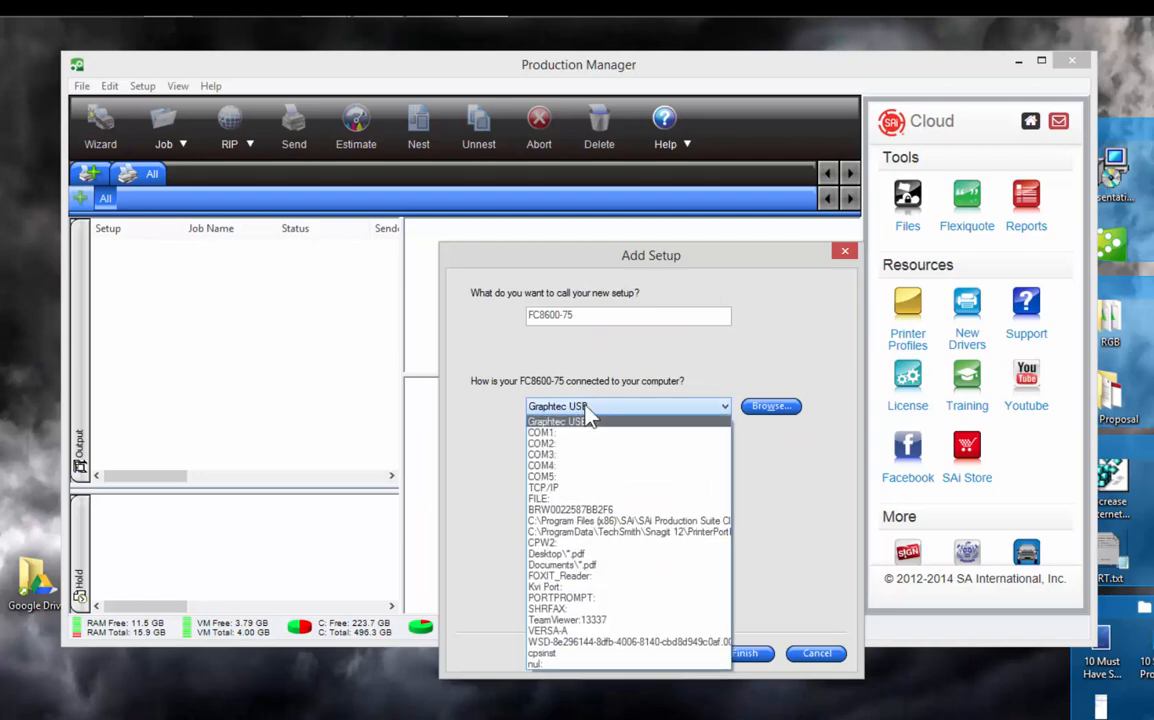
click(767, 345)
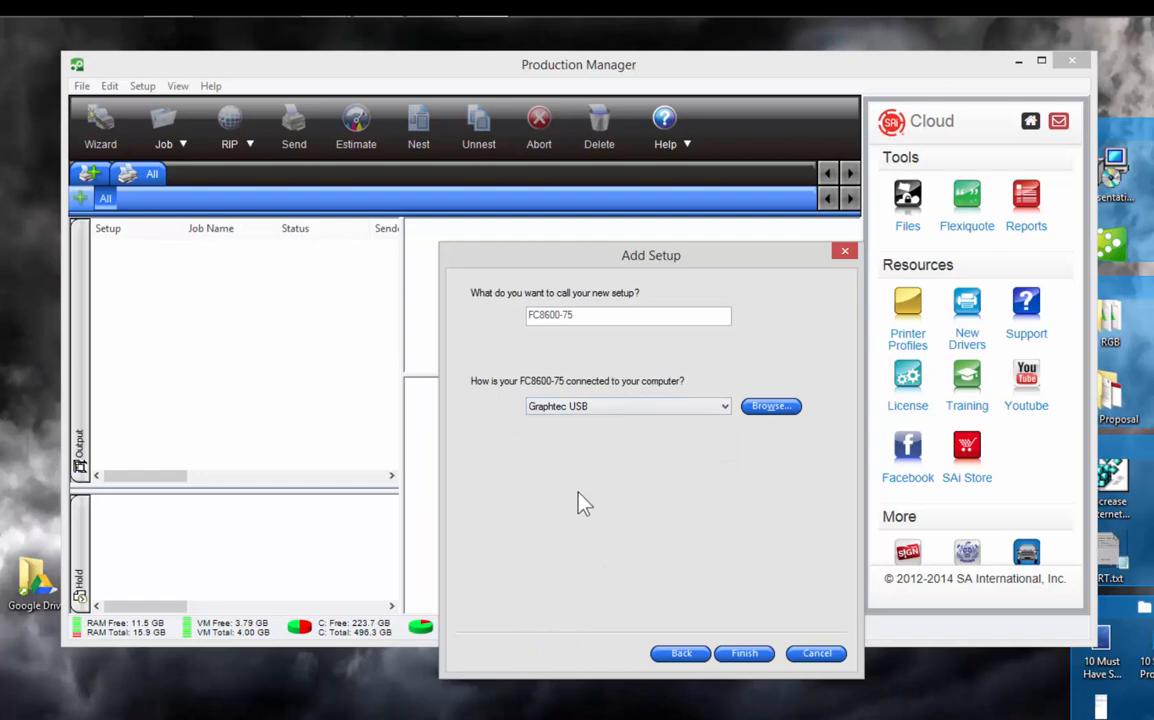
click(750, 656)
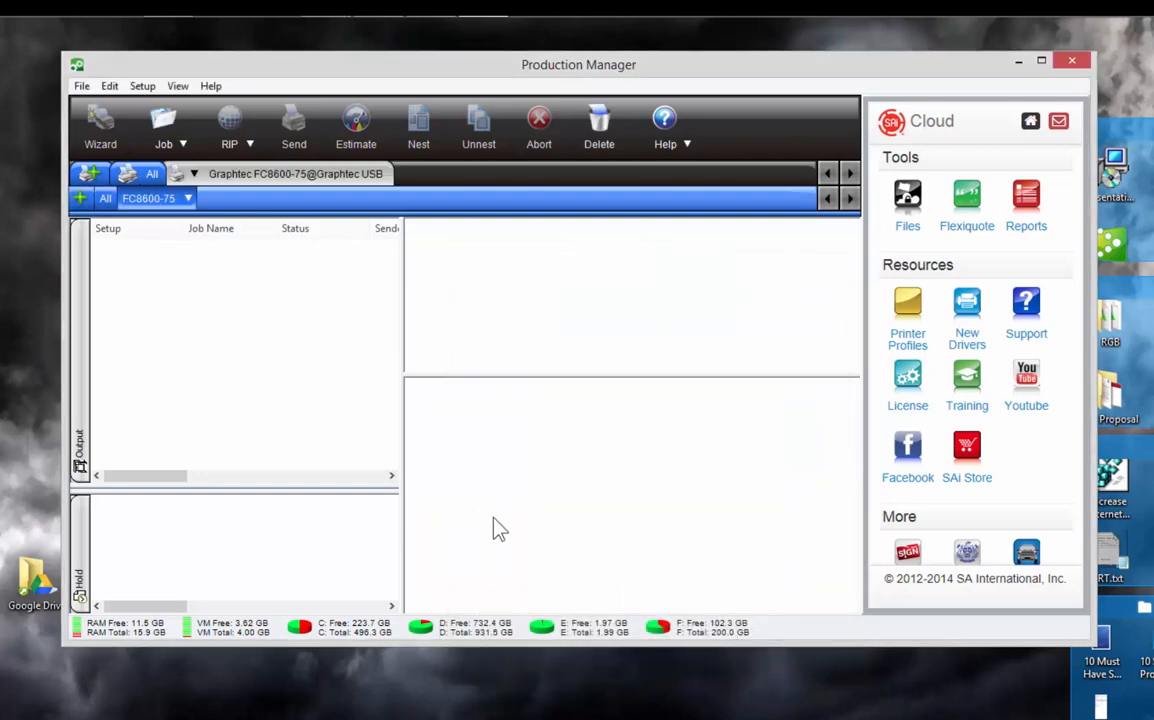
Show the Graphtec FC8600-75 device's queues and maximize the Production Manager window.
click(283, 176)
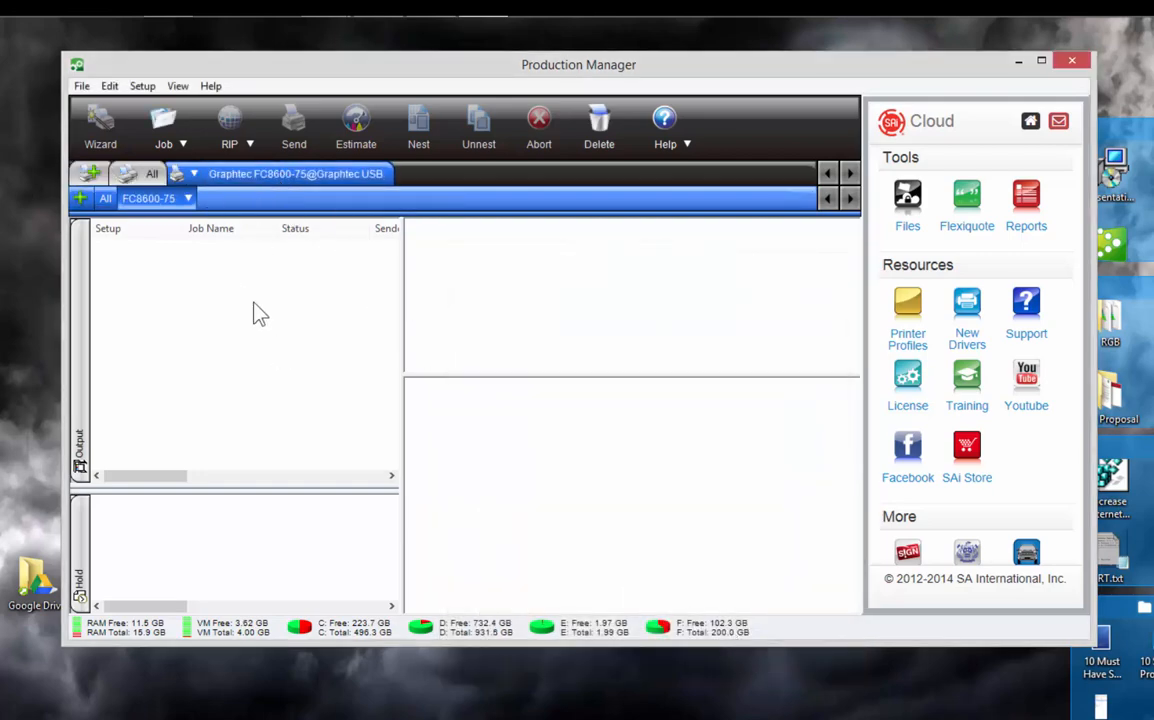
double_click(686, 62)
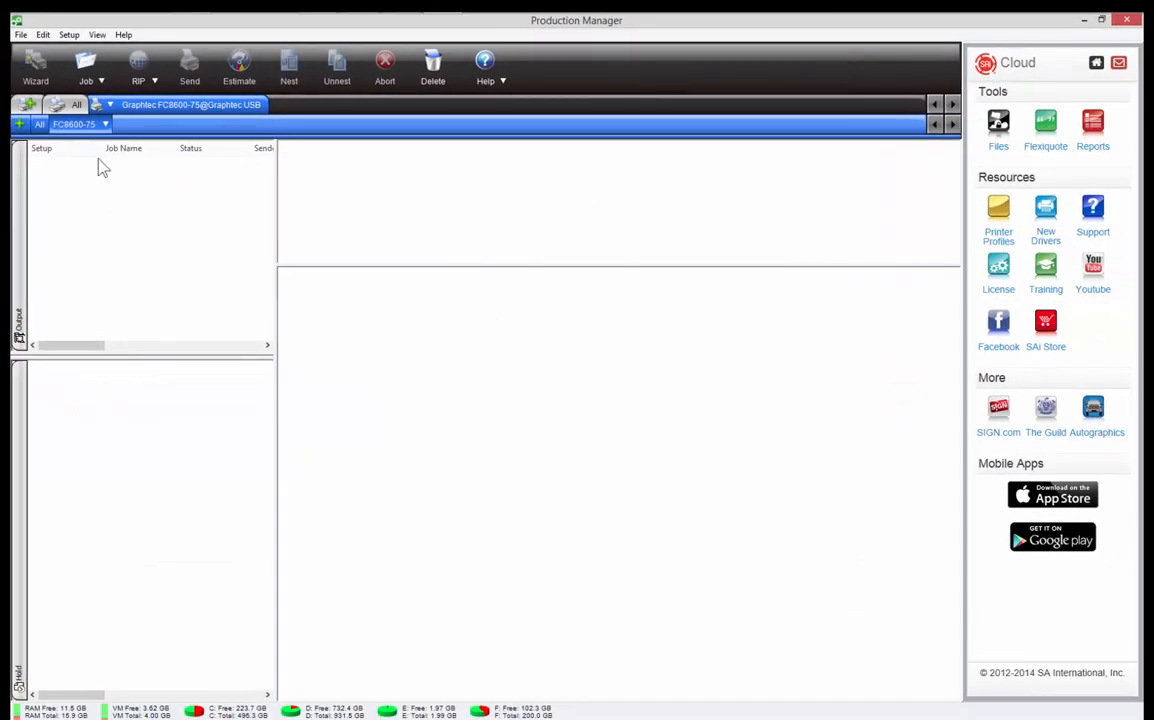
Start another device setup for a color printer, choosing the brand Mutoh and the model VJ-1638WX.
click(69, 35)
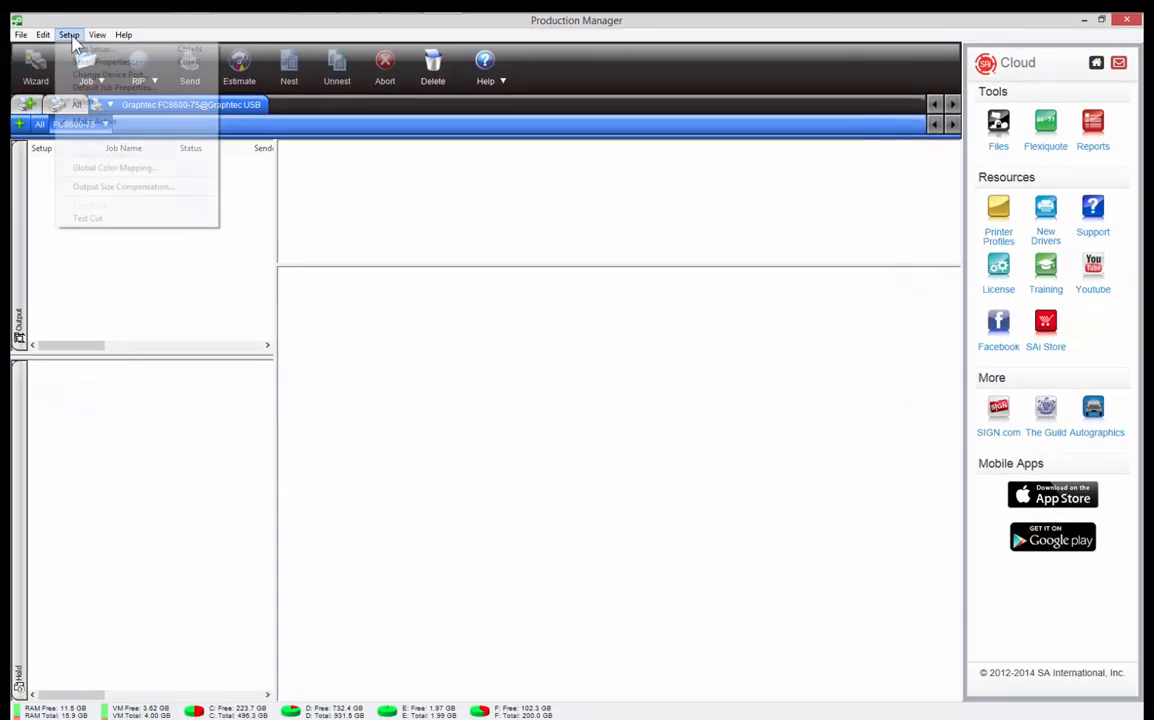
click(96, 48)
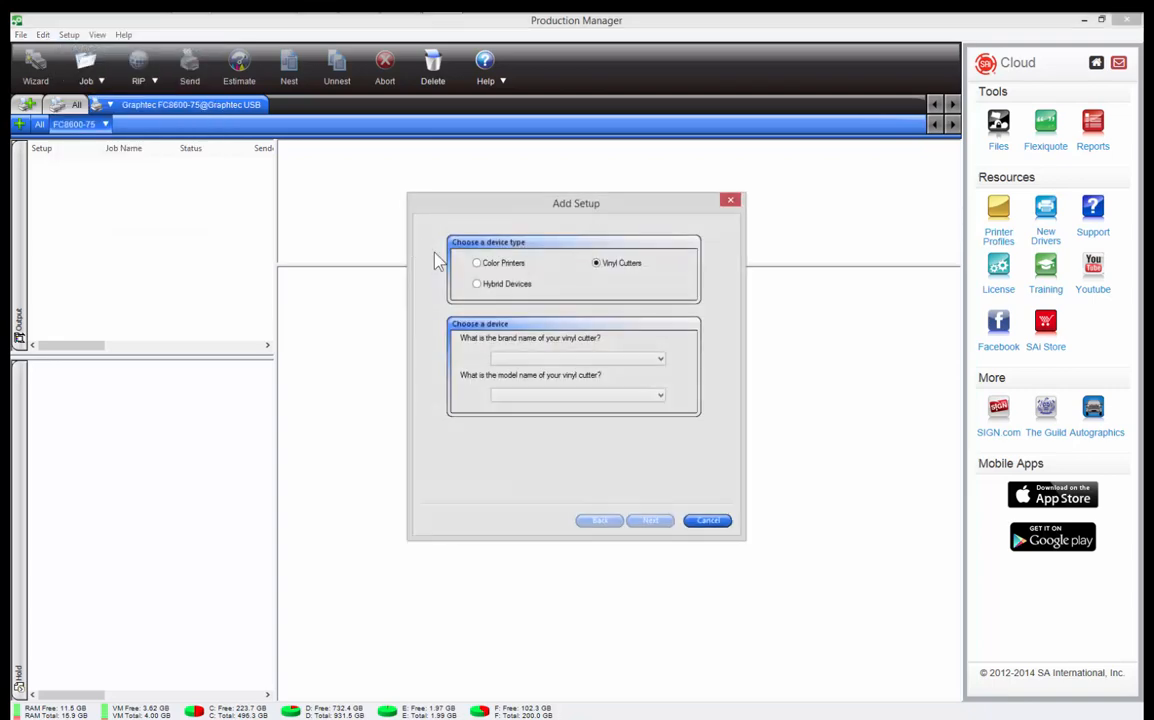
click(491, 266)
click(572, 358)
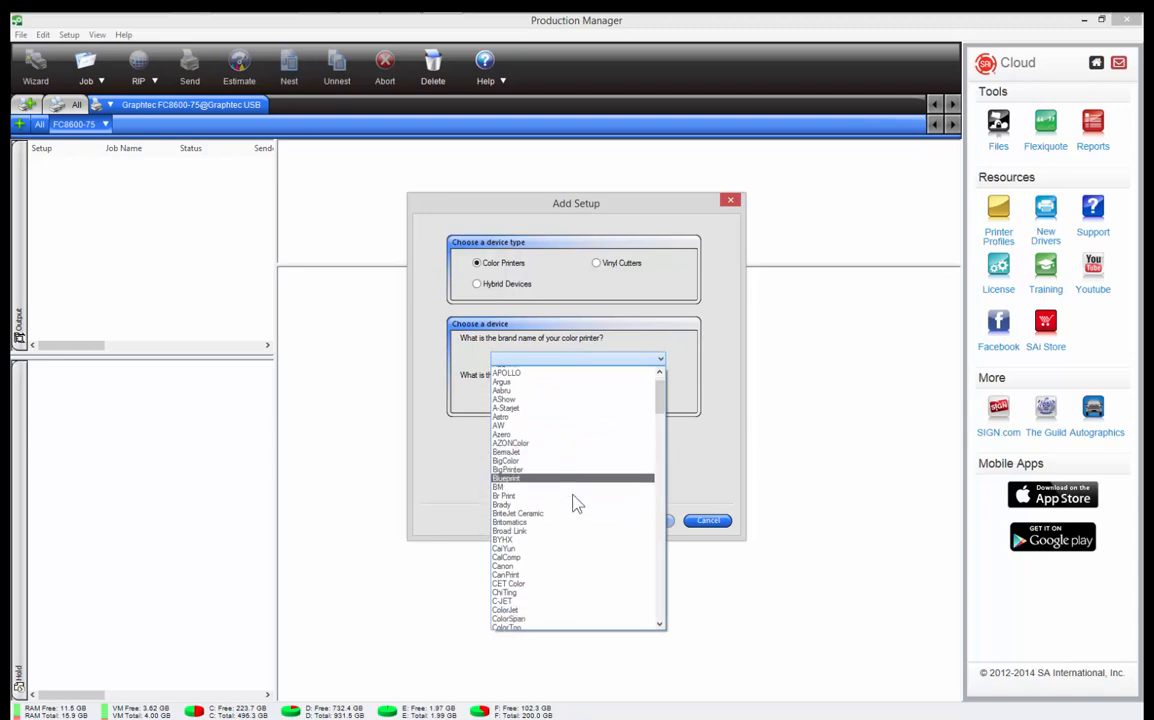
scroll(573, 495, down, 5)
drag(661, 414, 677, 514)
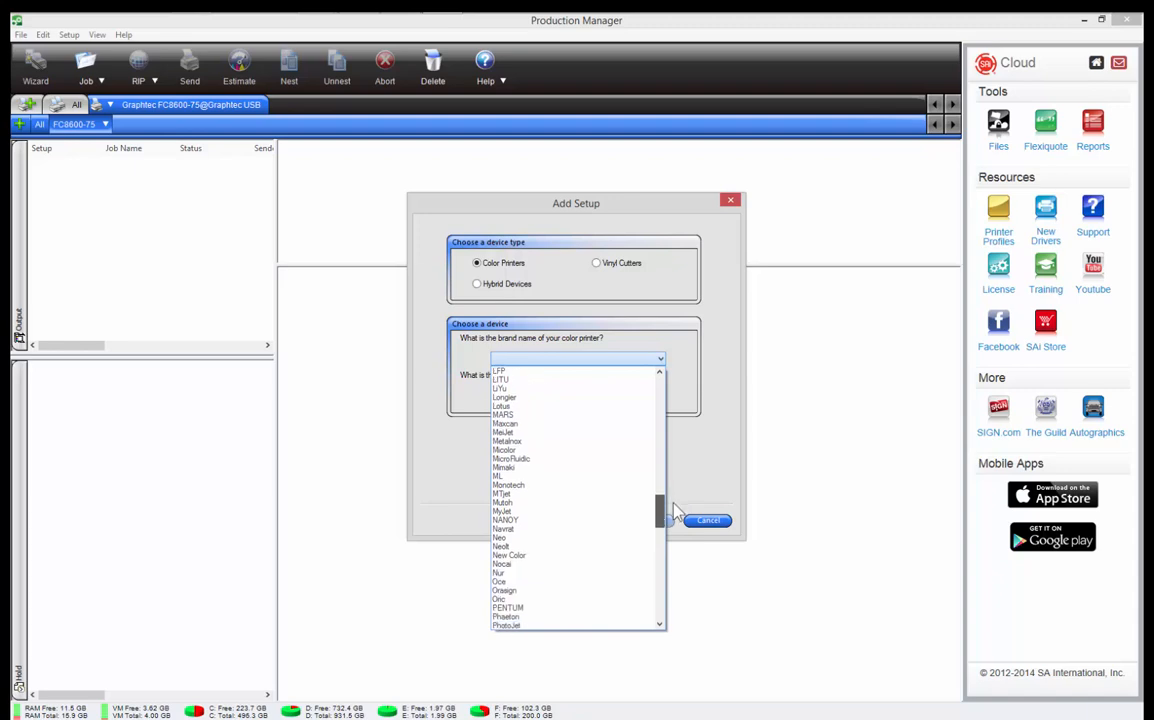
click(553, 504)
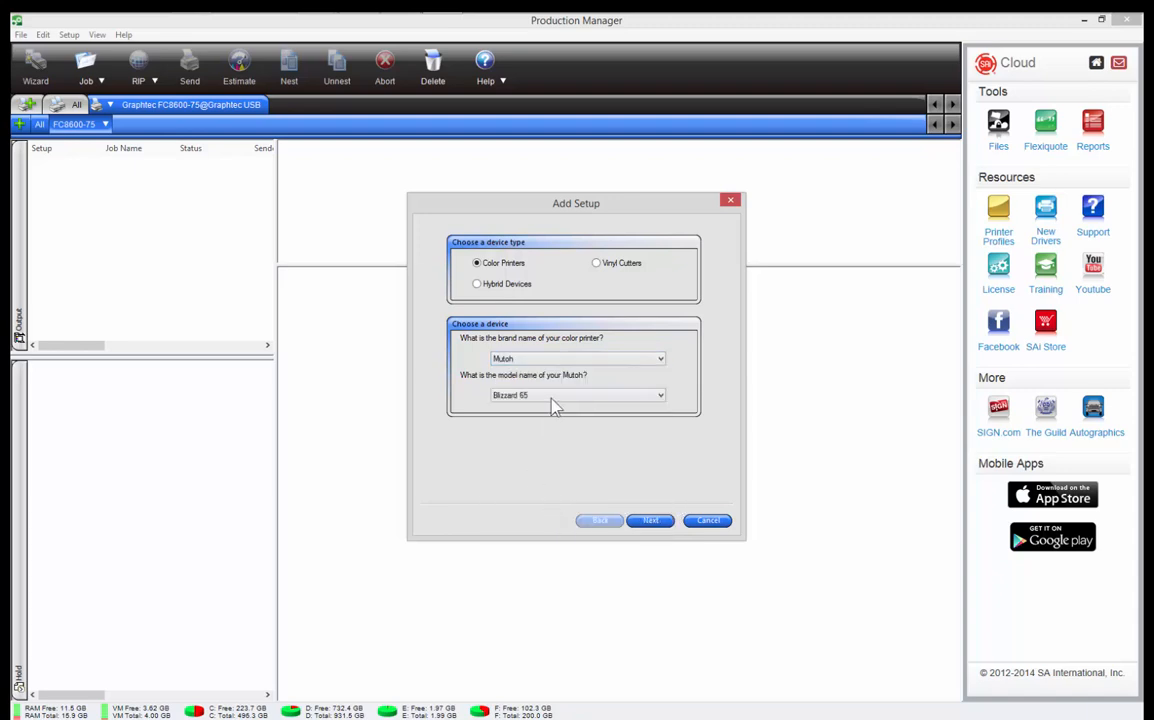
click(551, 396)
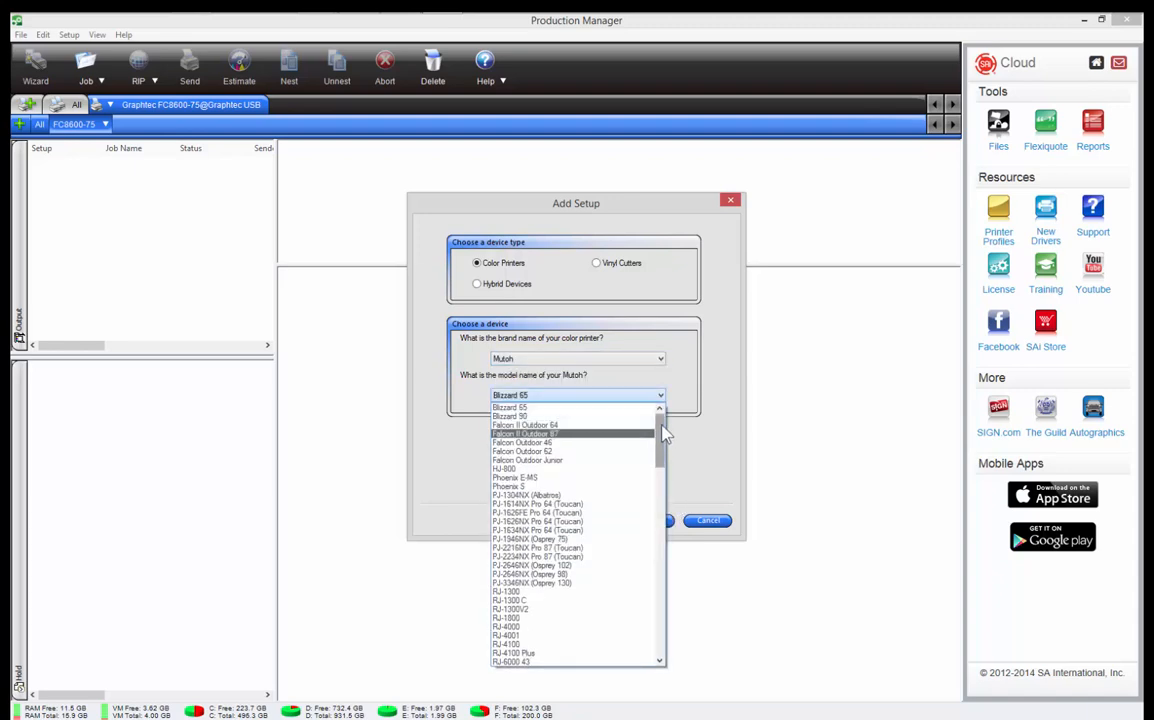
drag(664, 432, 660, 607)
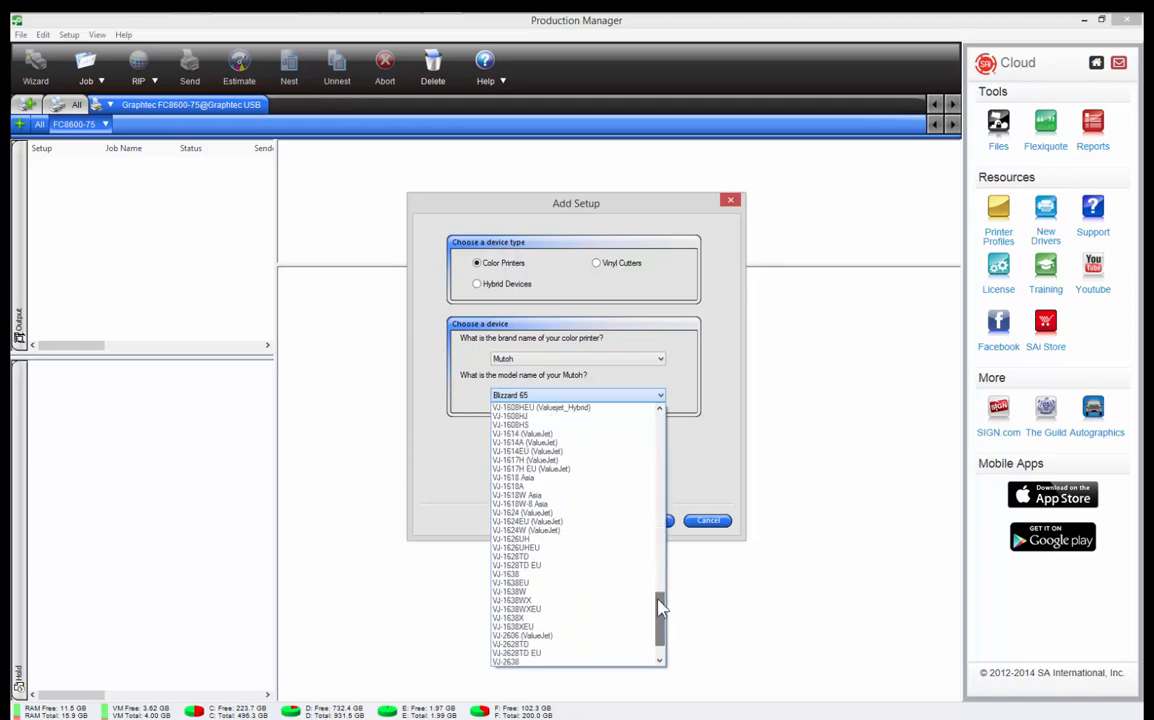
click(541, 606)
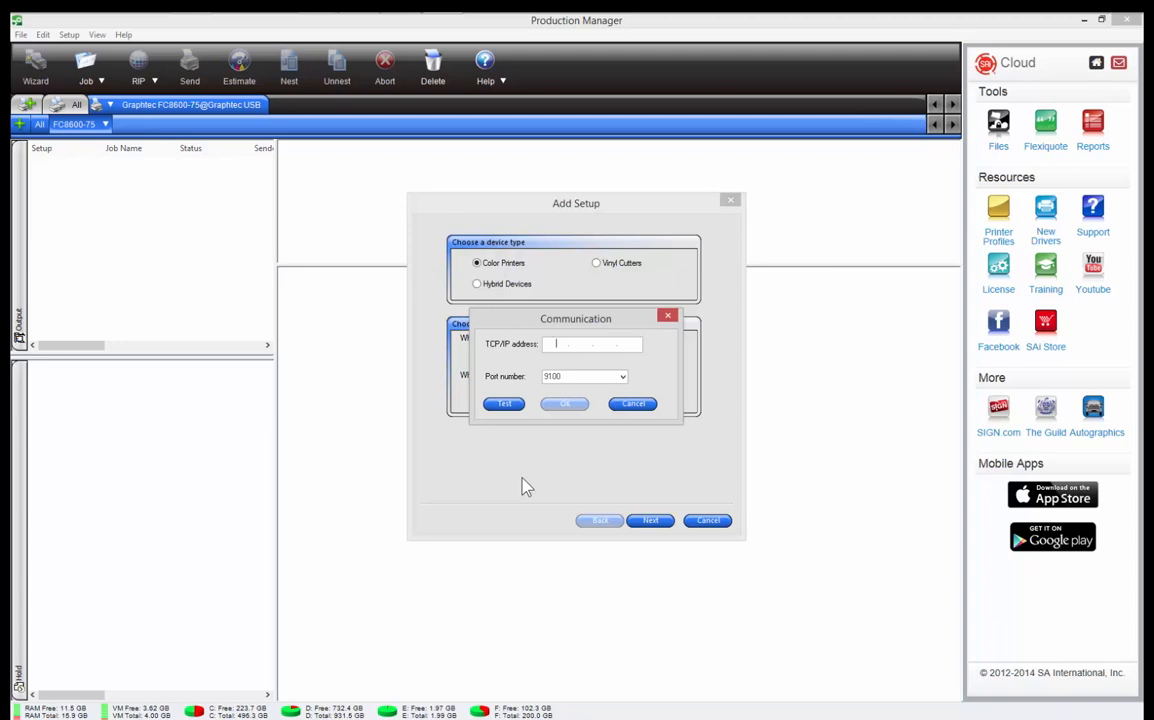
Set the printer's TCP/IP address to 192.168.111.111 with port 9100, and finish the VJ-1638WX setup.
text(192 . 16)
text(8 . 111 . )
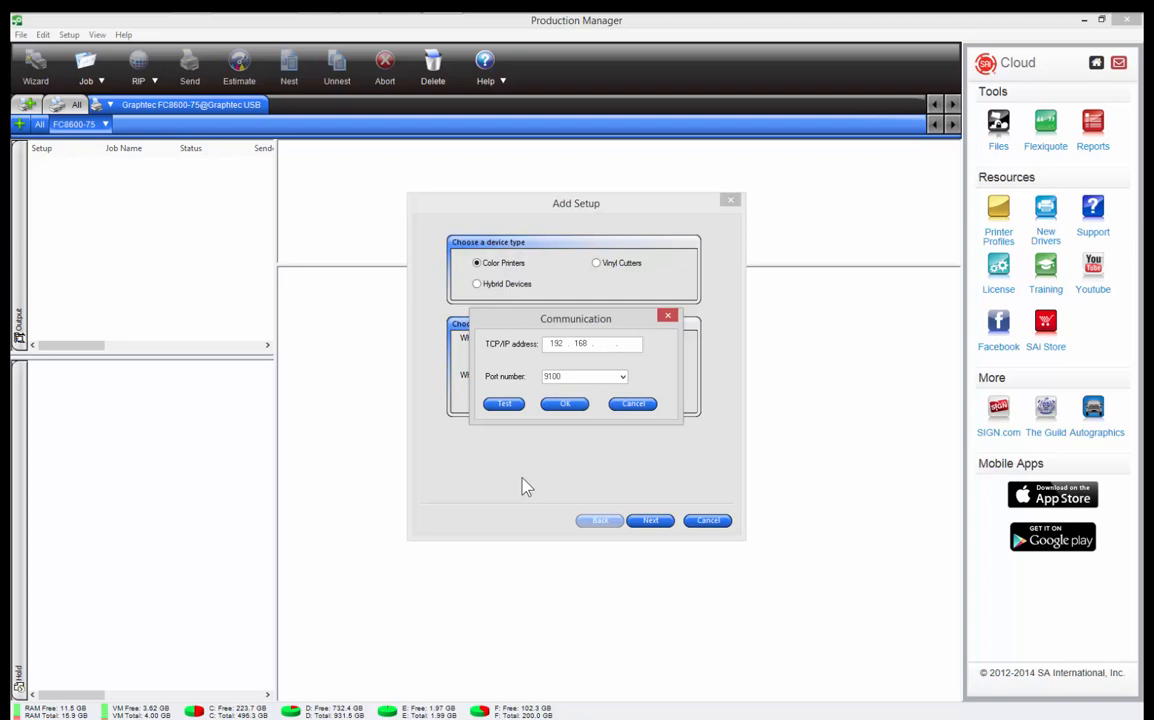
text(111)
click(567, 406)
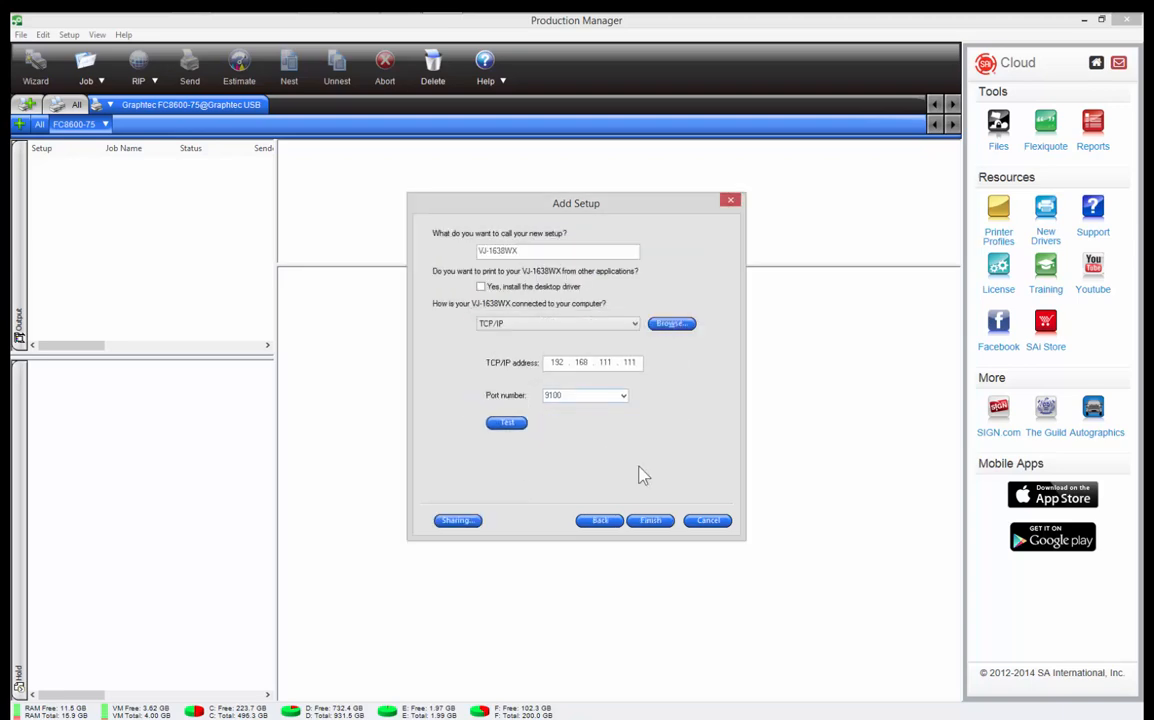
click(650, 522)
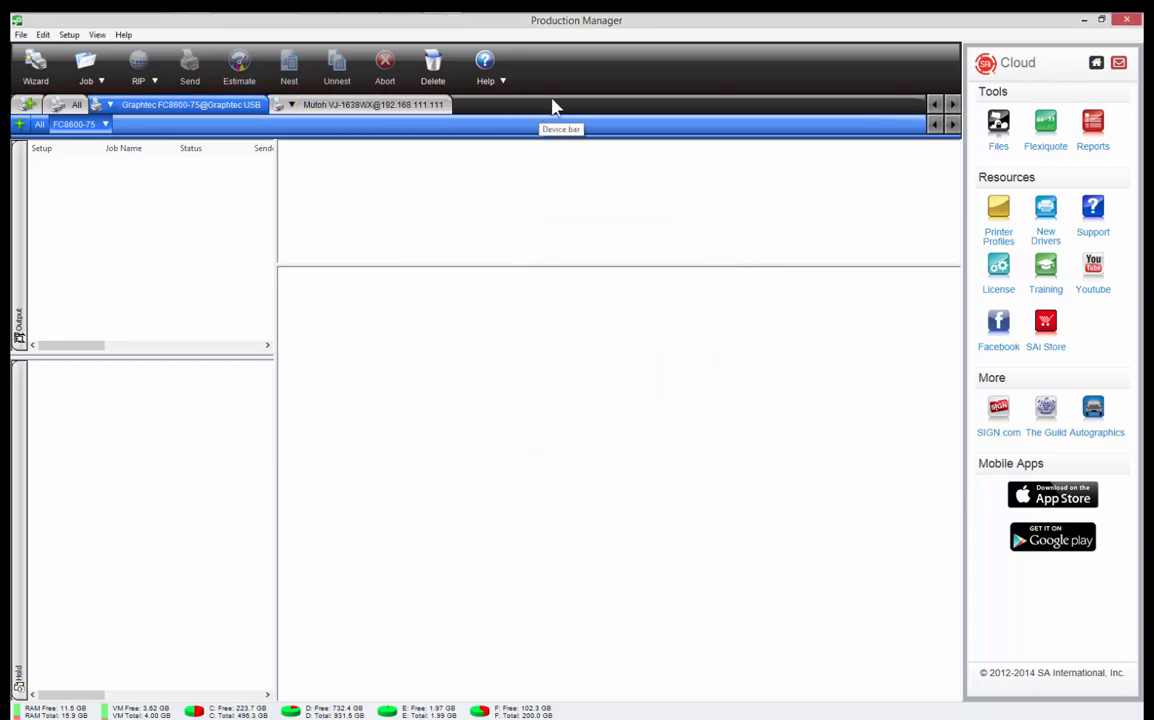
Show the Mutoh VJ-1638WX device and resize its panes to reveal the RIP queue and enlarge the job info area.
click(408, 105)
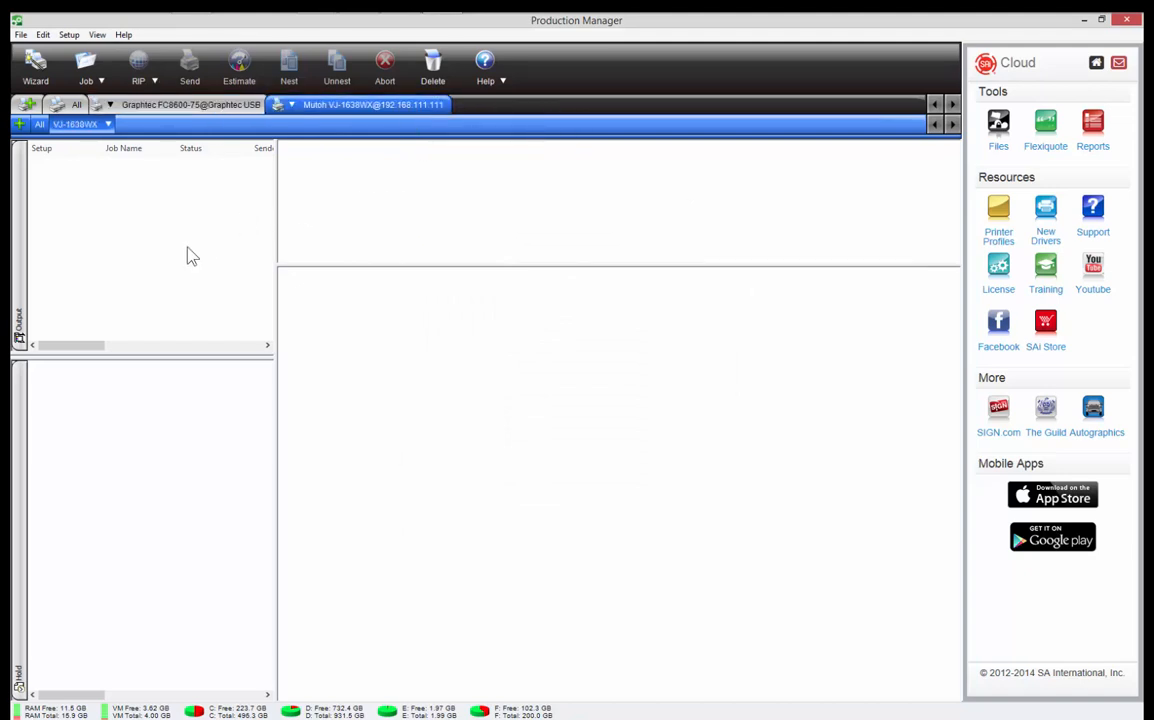
drag(386, 266, 407, 356)
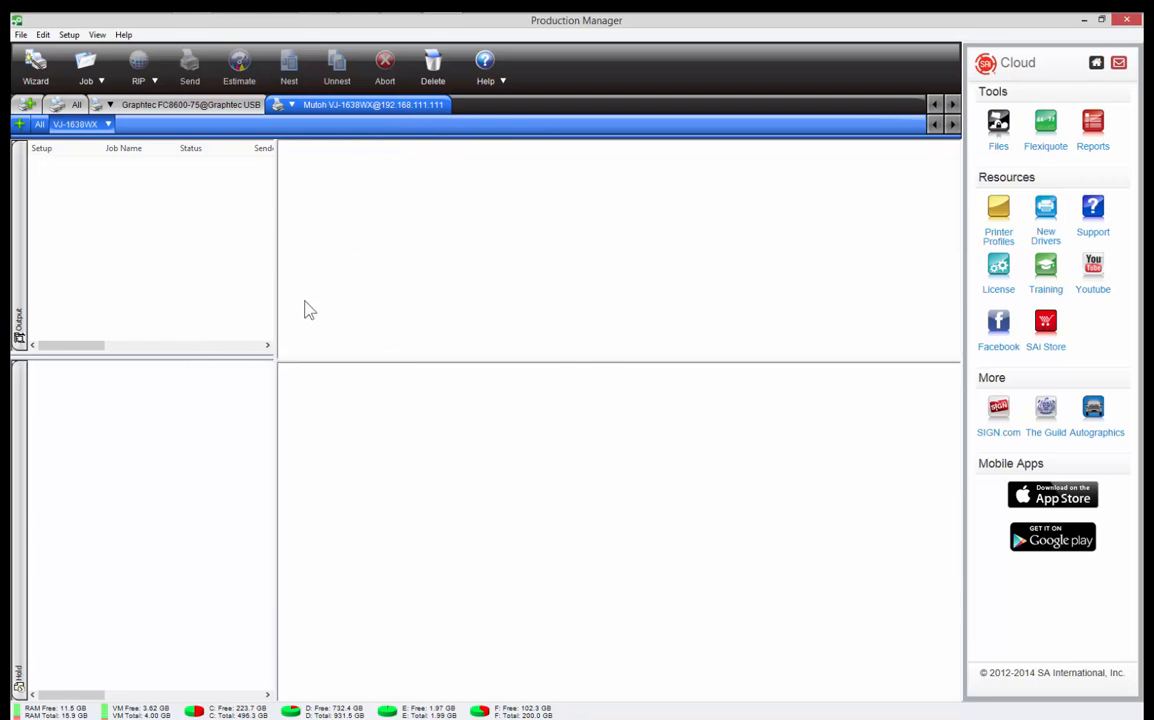
drag(237, 355, 234, 404)
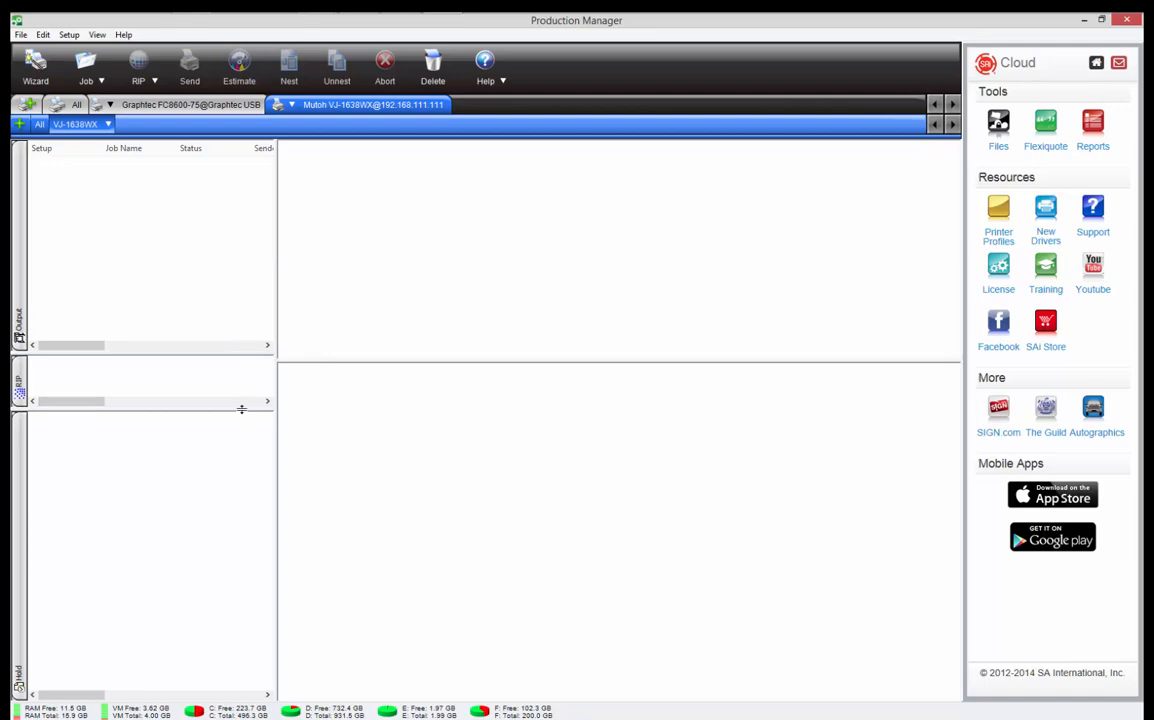
drag(243, 406, 247, 521)
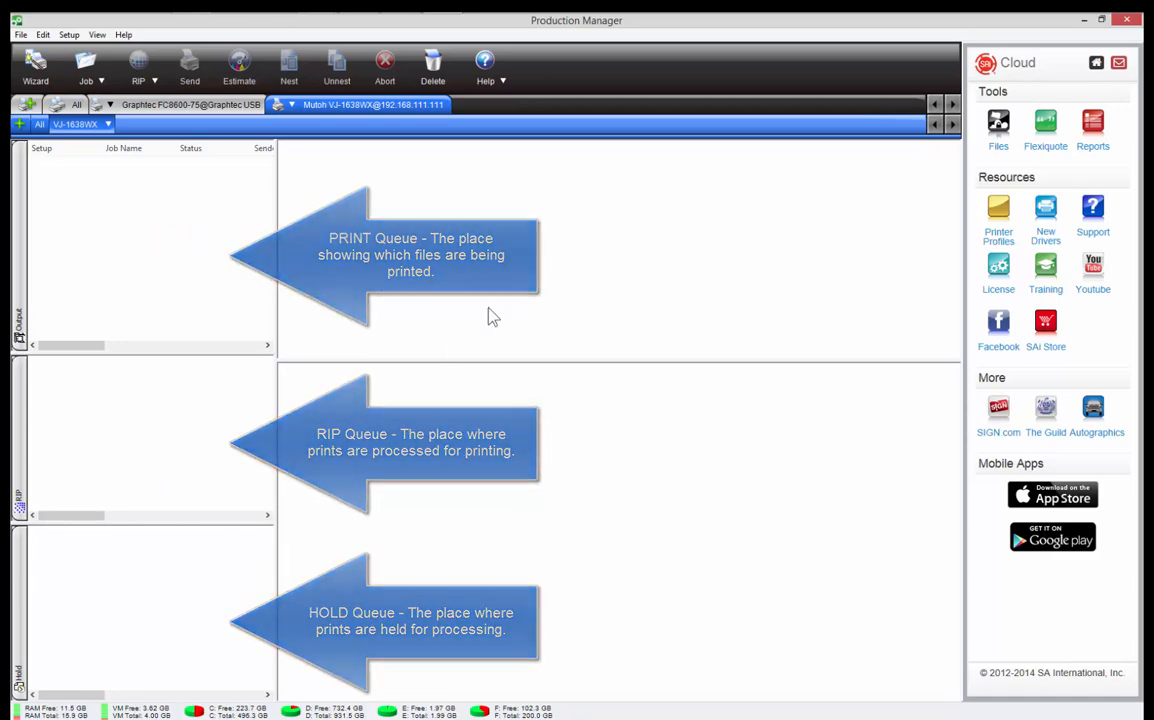
drag(528, 401, 525, 454)
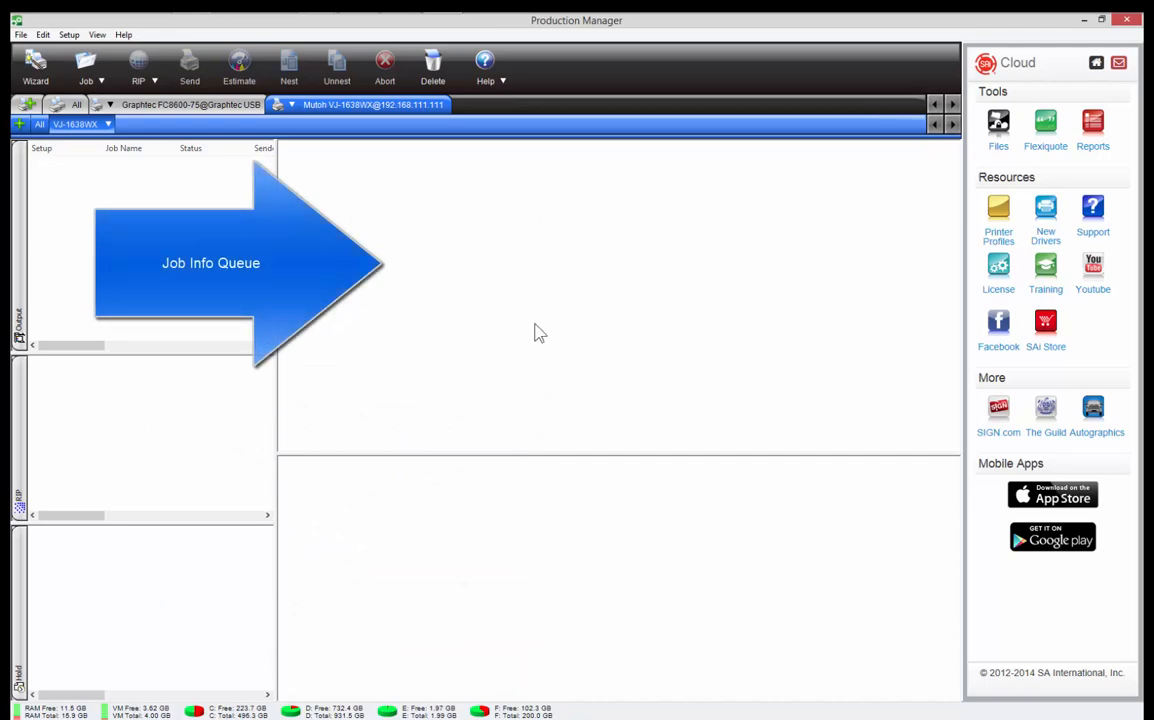